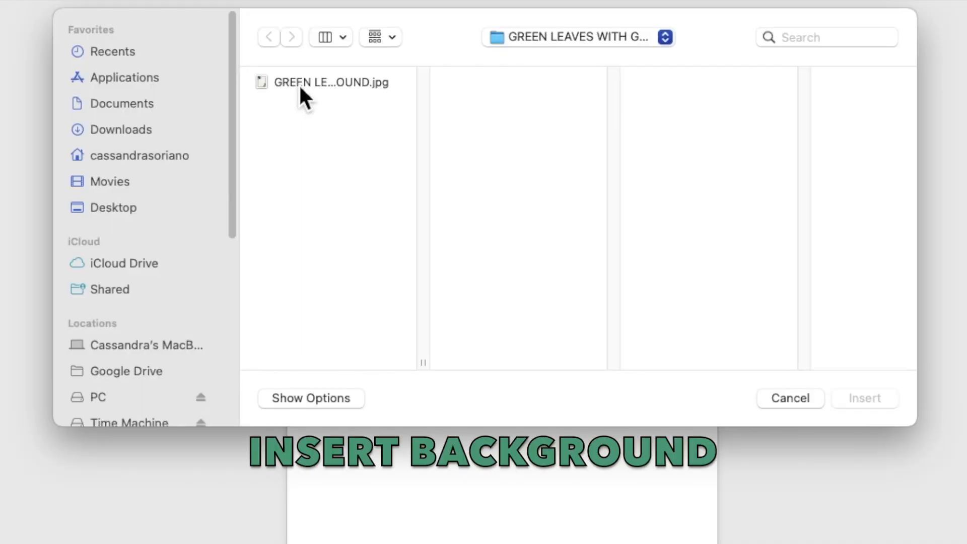
- Insert the image 'GREEN LEAVES WITH GOLD IN WHITE MARBLE BACKGROUND.jpg' onto the page
{"action": "left_click", "coordinate": [339, 136]}
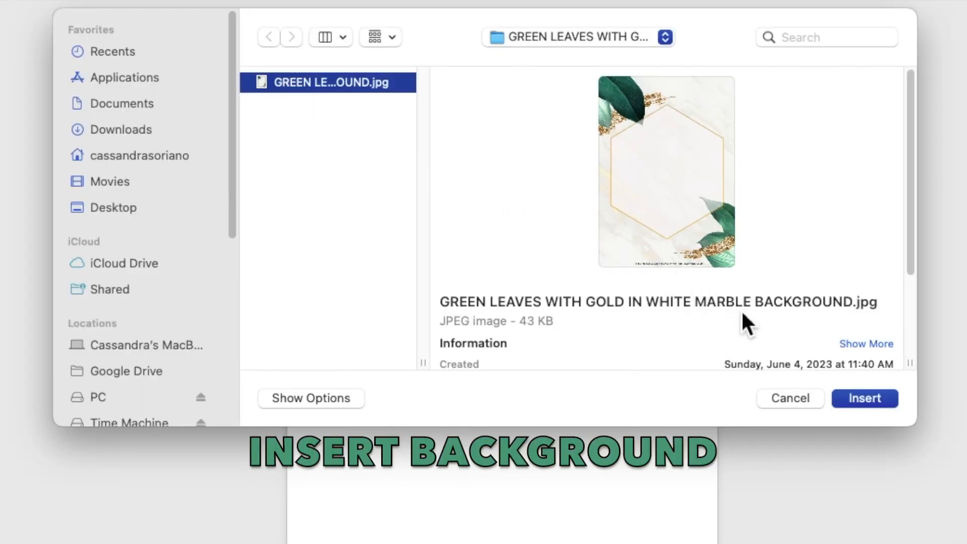
{"action": "left_click", "coordinate": [863, 399]}
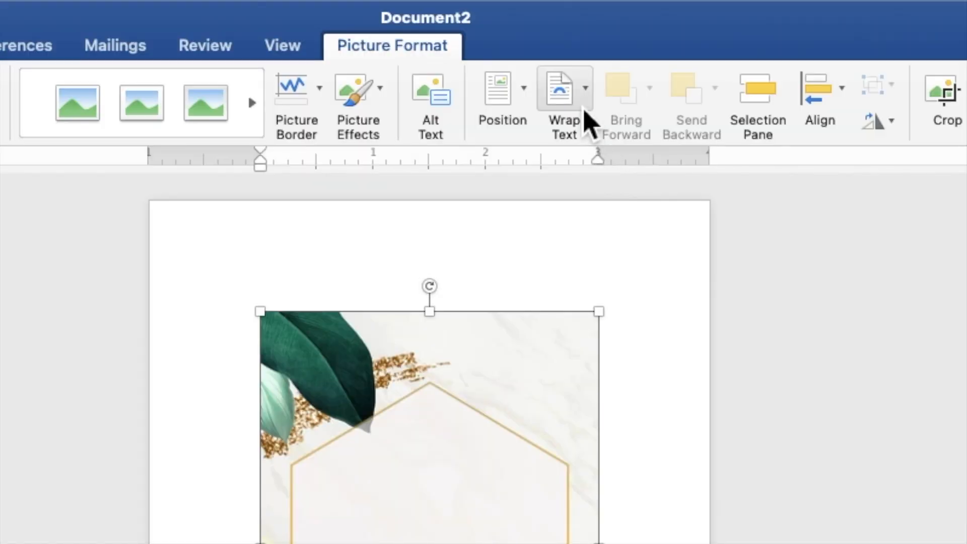
- Set the marble picture Behind Text and enlarge it from the top-left corner to fill the page
{"action": "left_click", "coordinate": [583, 102]}
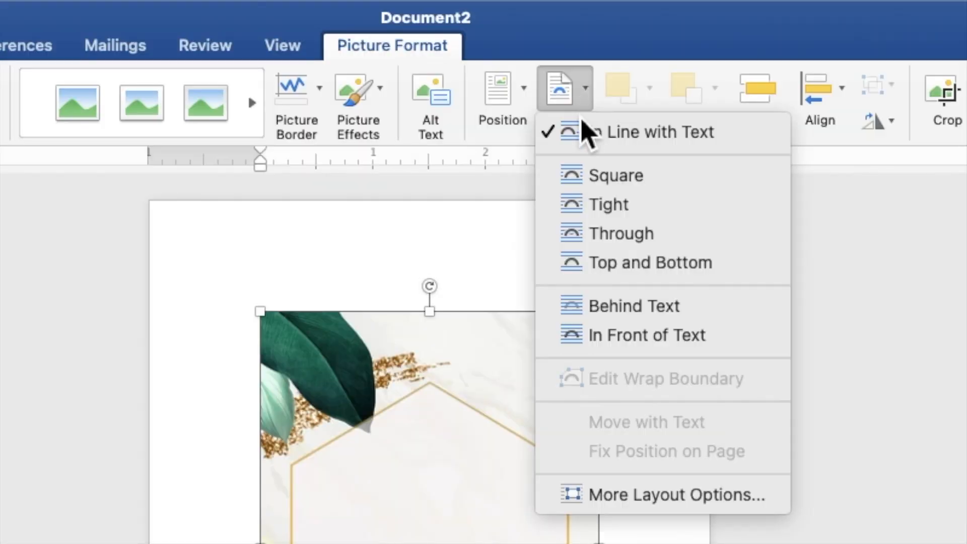
{"action": "left_click", "coordinate": [600, 306]}
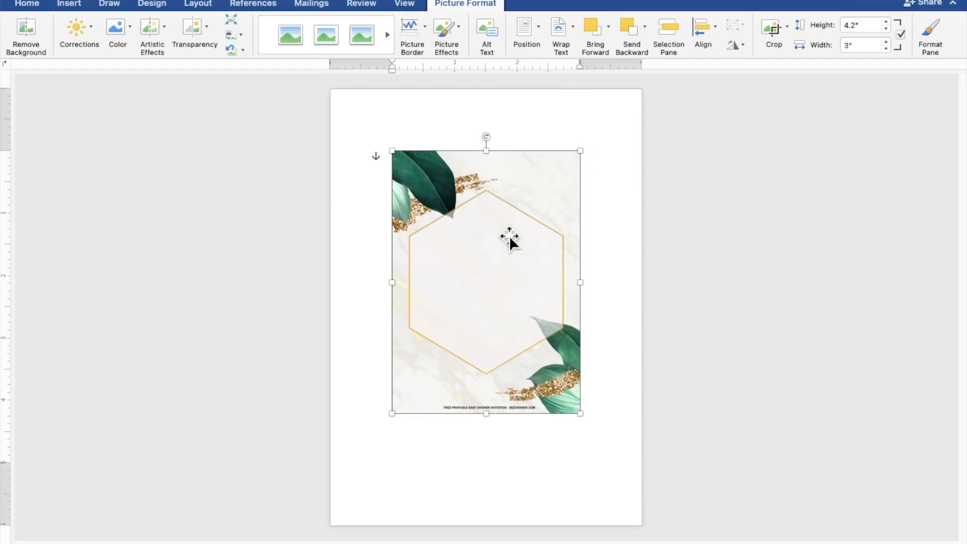
{"action": "left_click_drag", "start_coordinate": [510, 235], "coordinate": [449, 171]}
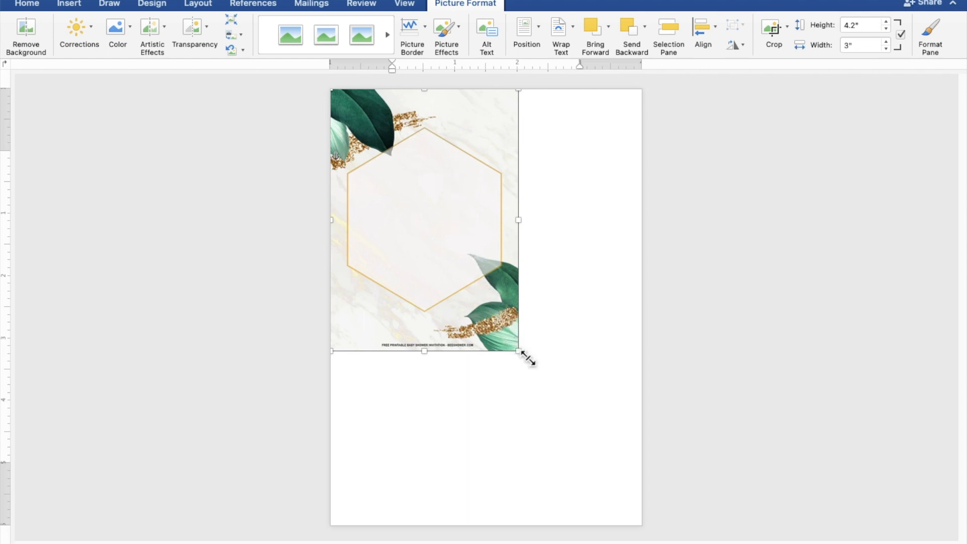
{"action": "left_click_drag", "start_coordinate": [525, 359], "coordinate": [651, 540]}
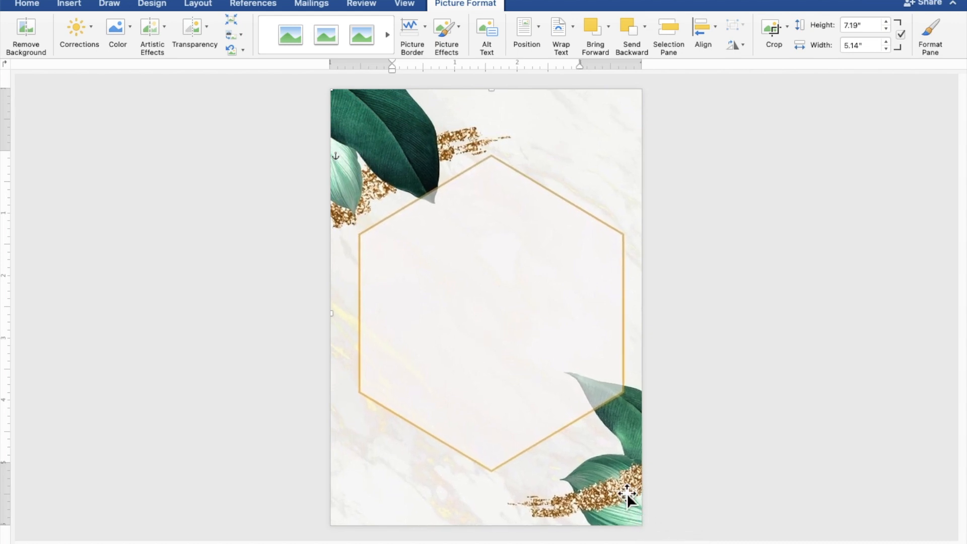
{"action": "key", "text": "Left"}
{"action": "key", "text": "Left"}
{"action": "key", "text": "Left"}
{"action": "key", "text": "Left"}
{"action": "key", "text": "Left"}
{"action": "key", "text": "Left"}
{"action": "key", "text": "Left"}
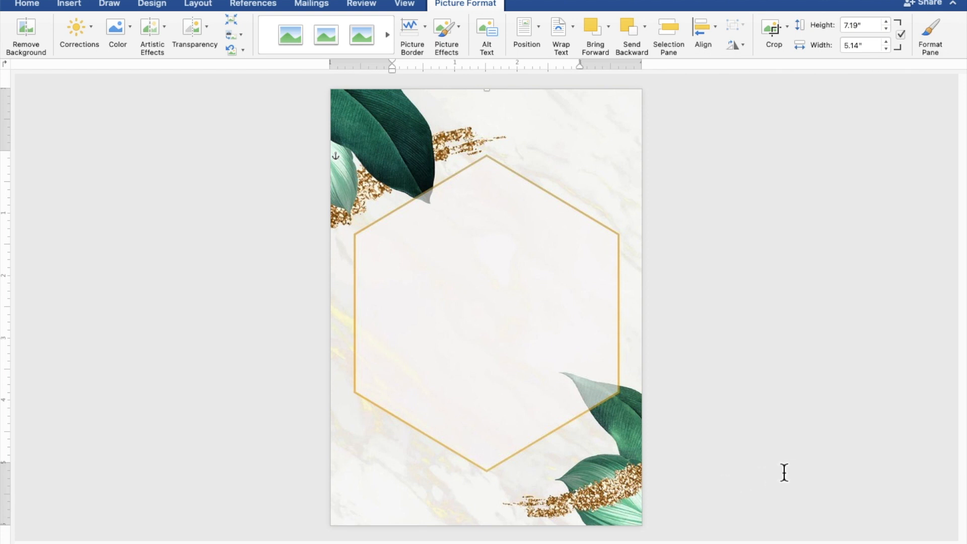
{"action": "left_click", "coordinate": [799, 467]}
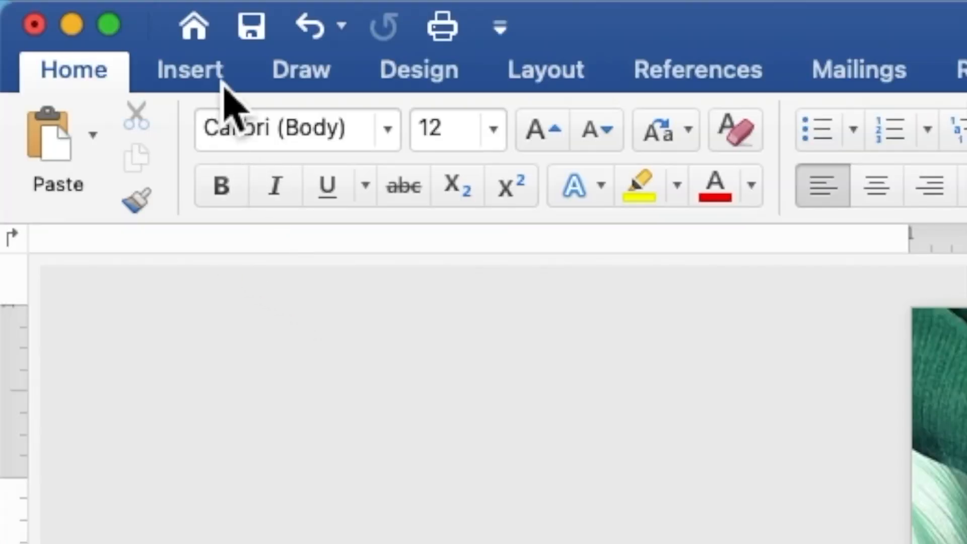
- Draw a rectangle about 4.54" × 4.37" over the hexagon's interior
{"action": "left_click", "coordinate": [223, 82]}
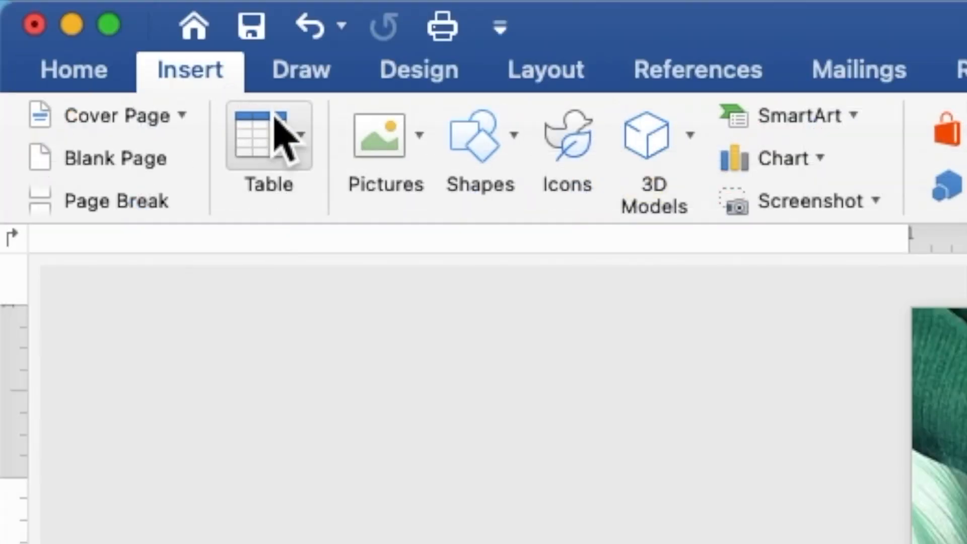
{"action": "left_click", "coordinate": [491, 157]}
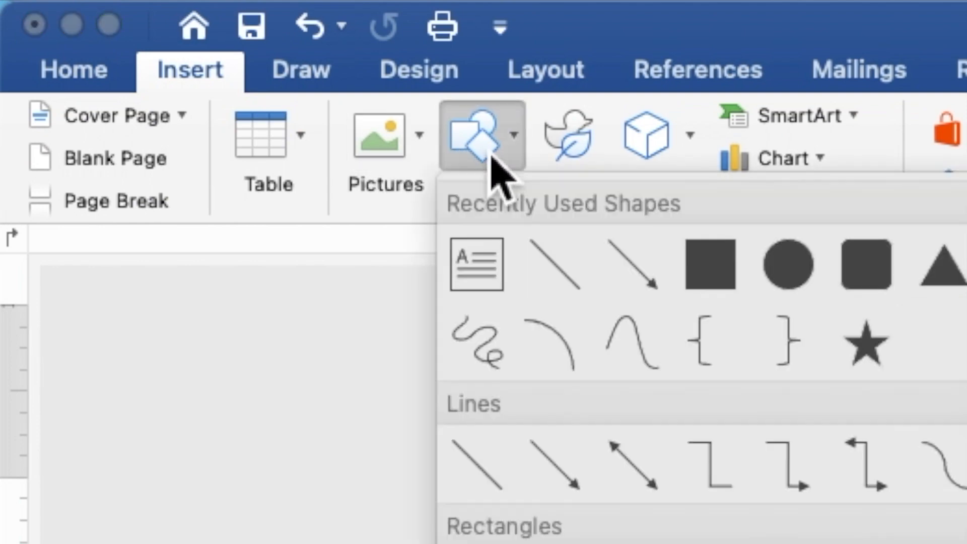
{"action": "left_click", "coordinate": [722, 276]}
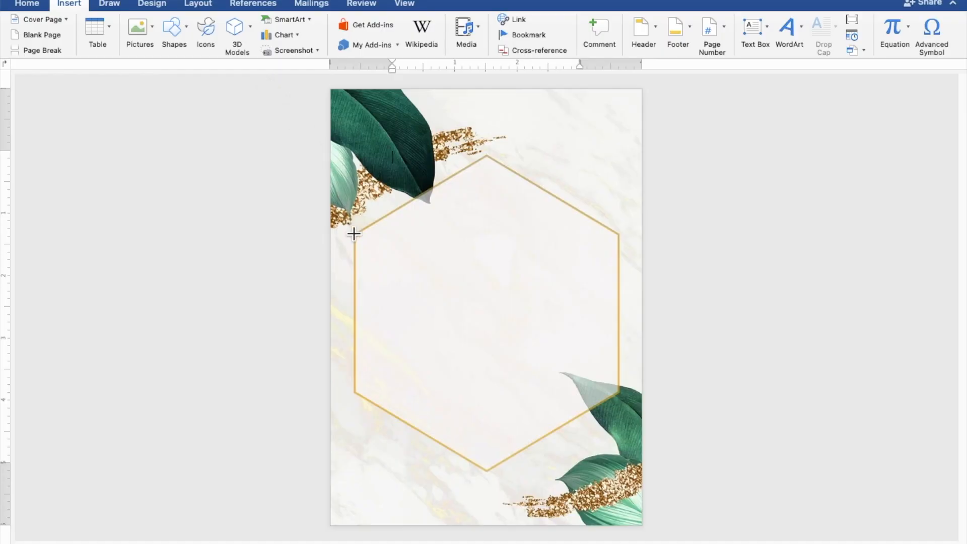
{"action": "left_click_drag", "start_coordinate": [346, 229], "coordinate": [637, 509]}
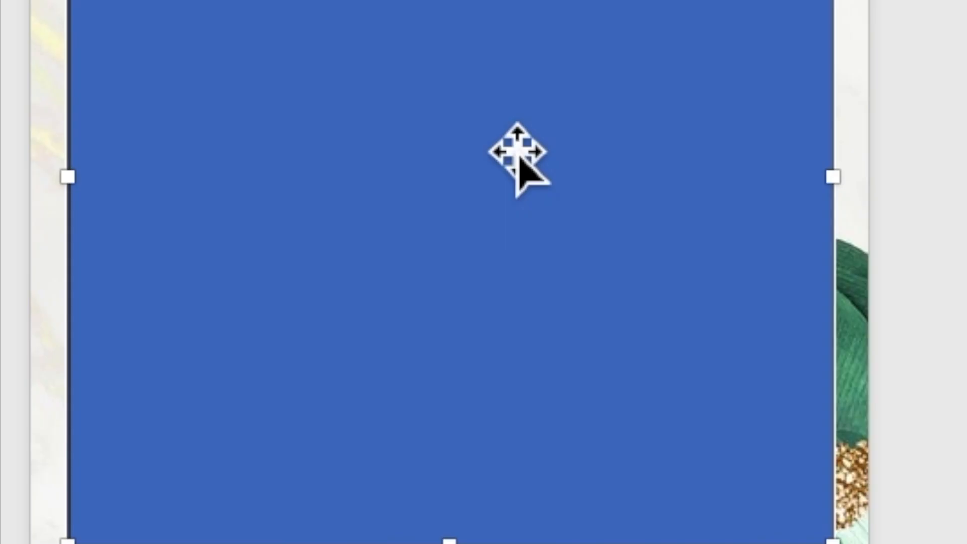
- Use Add Text on the blue rectangle so it can hold typed text, then zoom in
{"action": "right_click", "coordinate": [507, 351]}
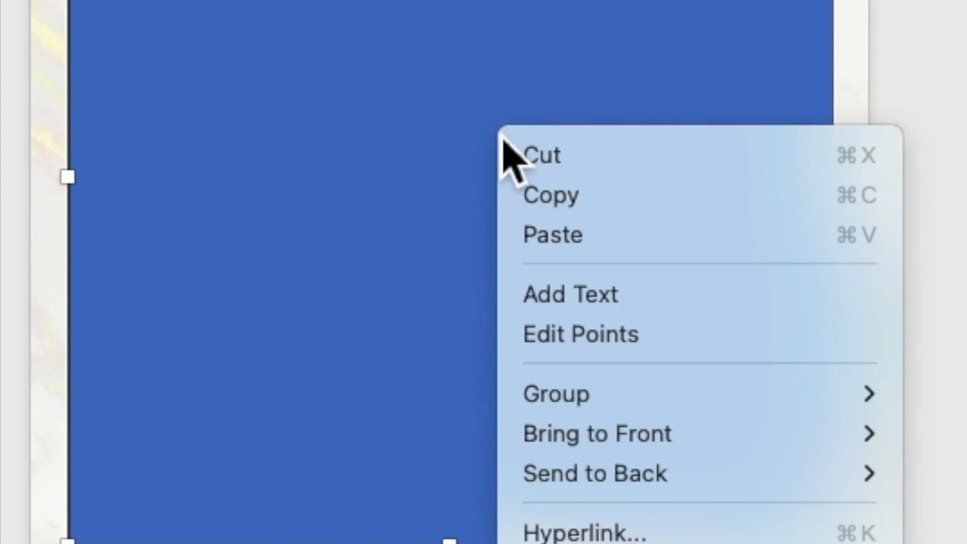
{"action": "left_click", "coordinate": [582, 297]}
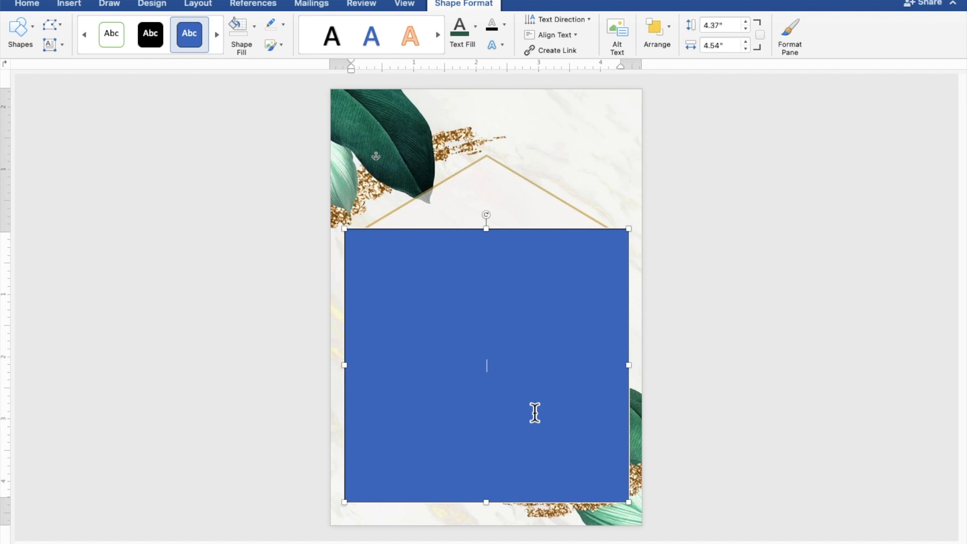
{"action": "scroll", "coordinate": [535, 413], "scroll_direction": "up", "scroll_amount": 6}
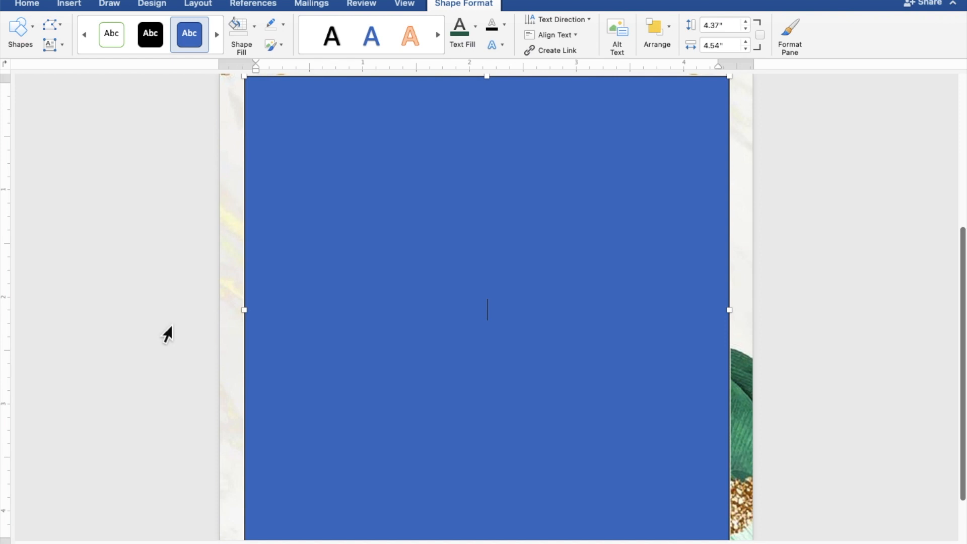
- Type 'TOGETHER WITH THEIR FAMILIES' in the rectangle, followed by a blank line
{"action": "type", "text": "TOGETH"}
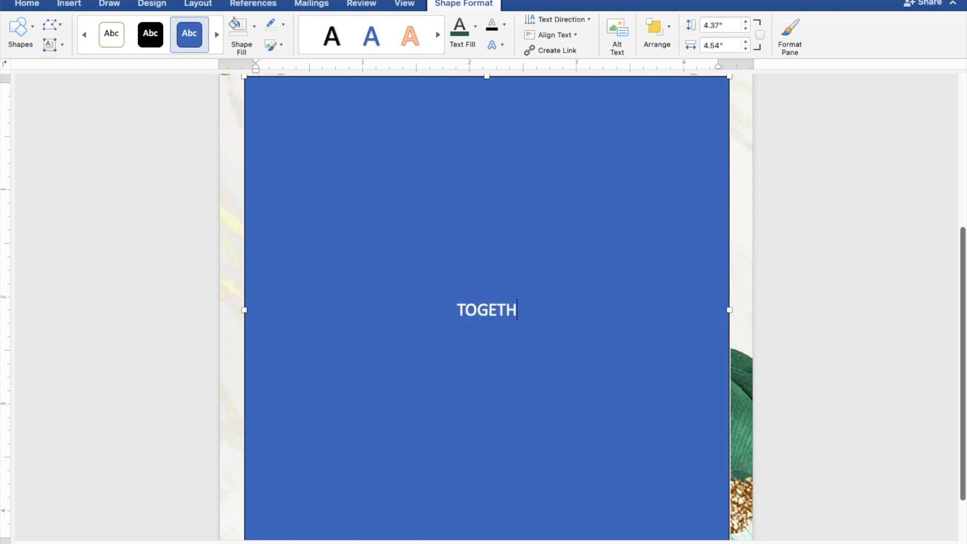
{"action": "type", "text": "ER W"}
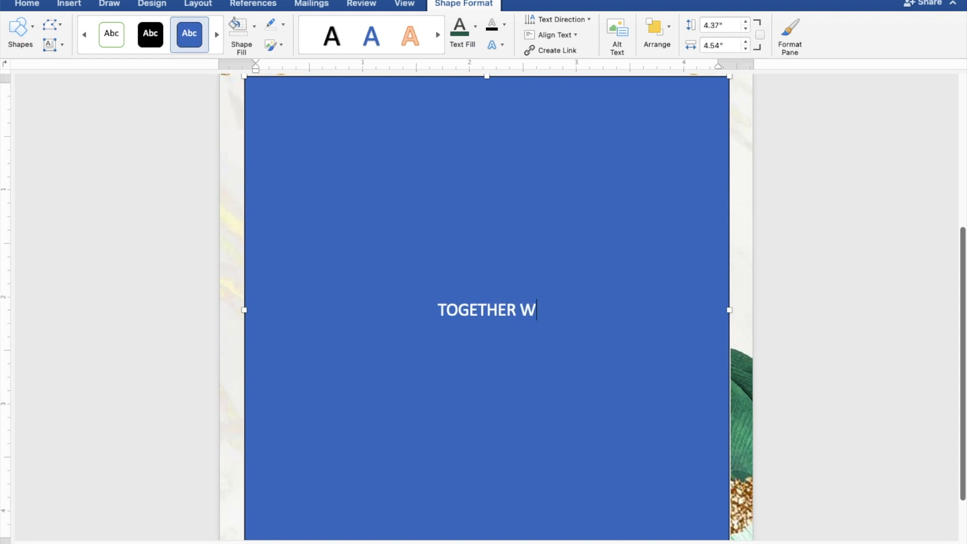
{"action": "type", "text": "ITH TH"}
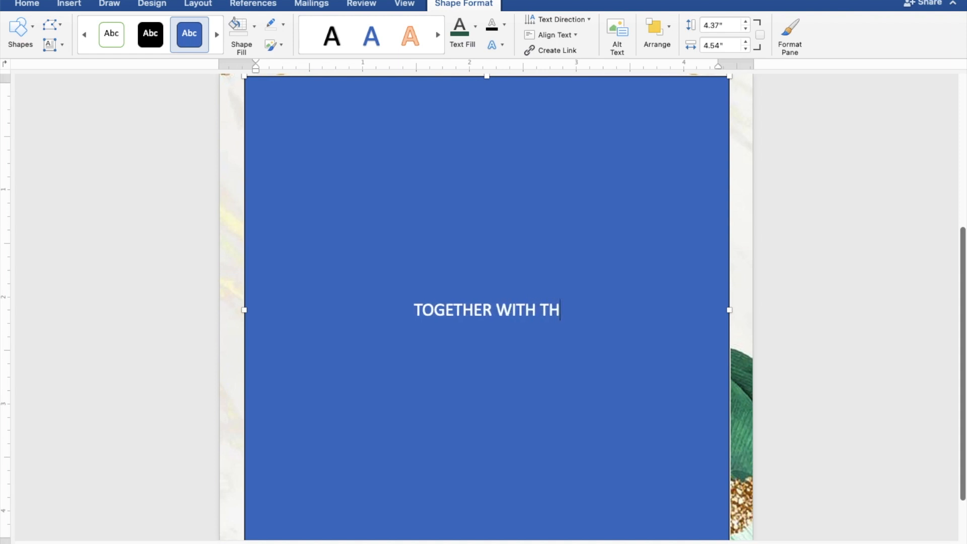
{"action": "type", "text": "EIR FAMILIES"}
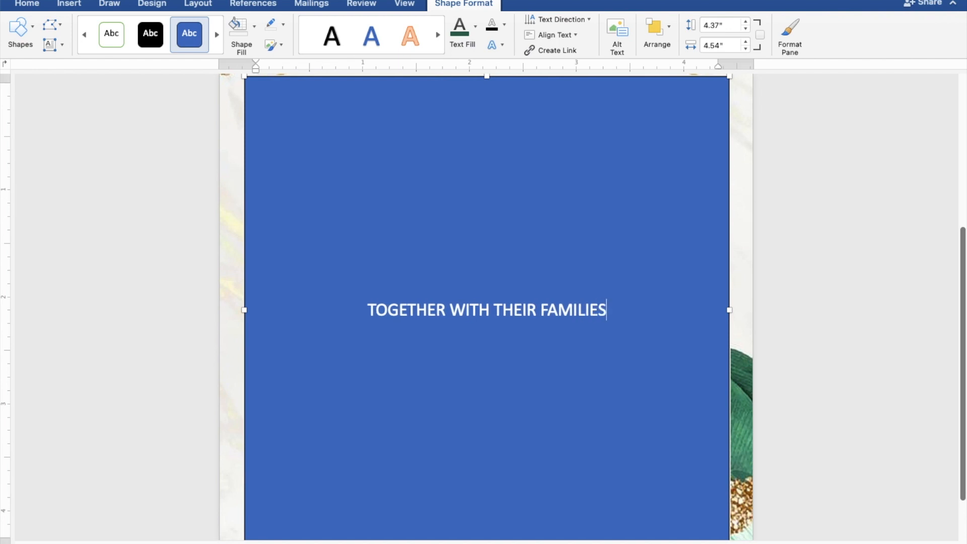
{"action": "key", "text": "Return"}
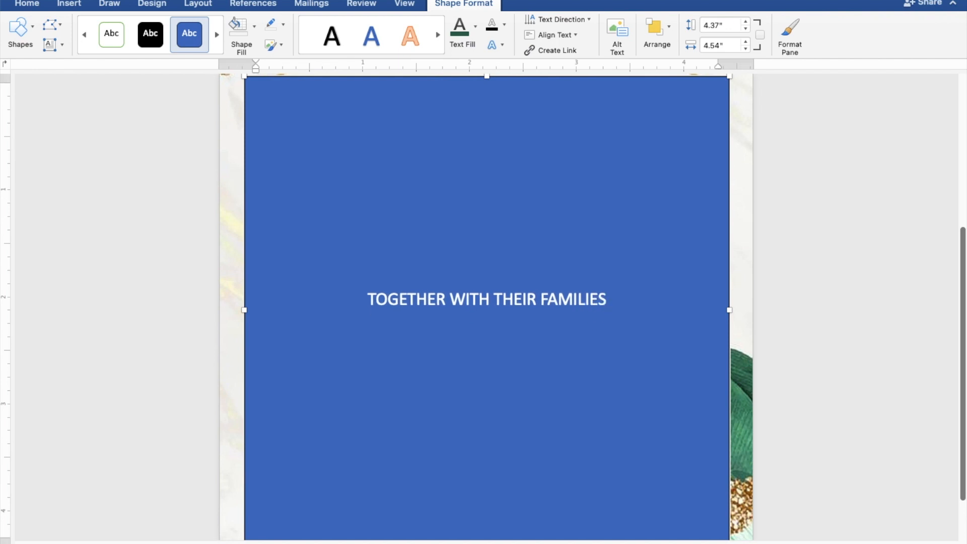
{"action": "key", "text": "Return"}
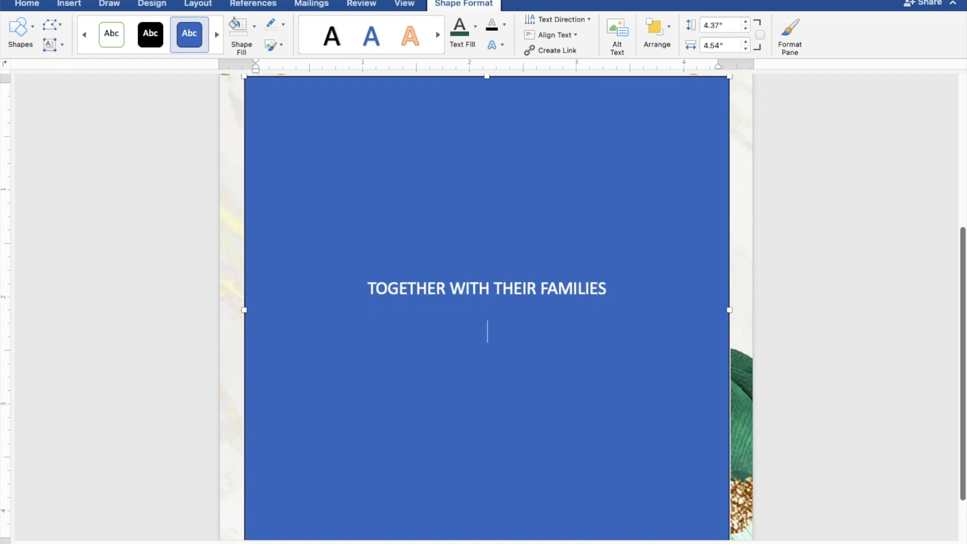
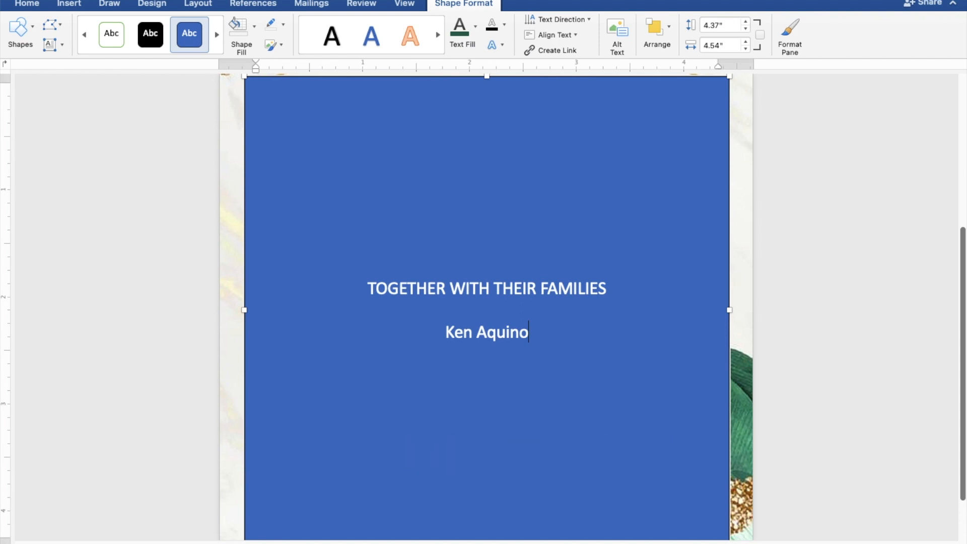
- Add the groom's full name, 'AND', and the bride's full name on separate lines
{"action": "key", "text": "Return"}
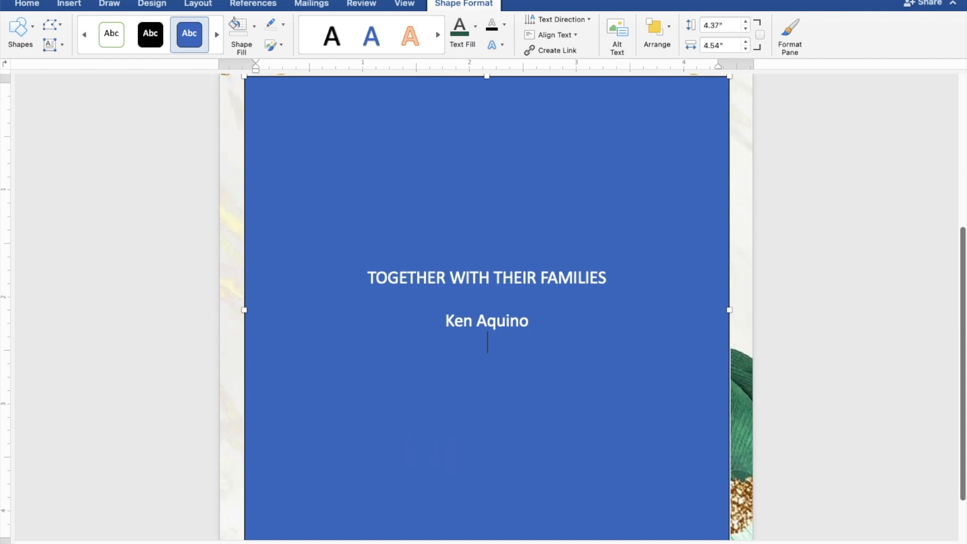
{"action": "type", "text": "AND"}
{"action": "key", "text": "Return"}
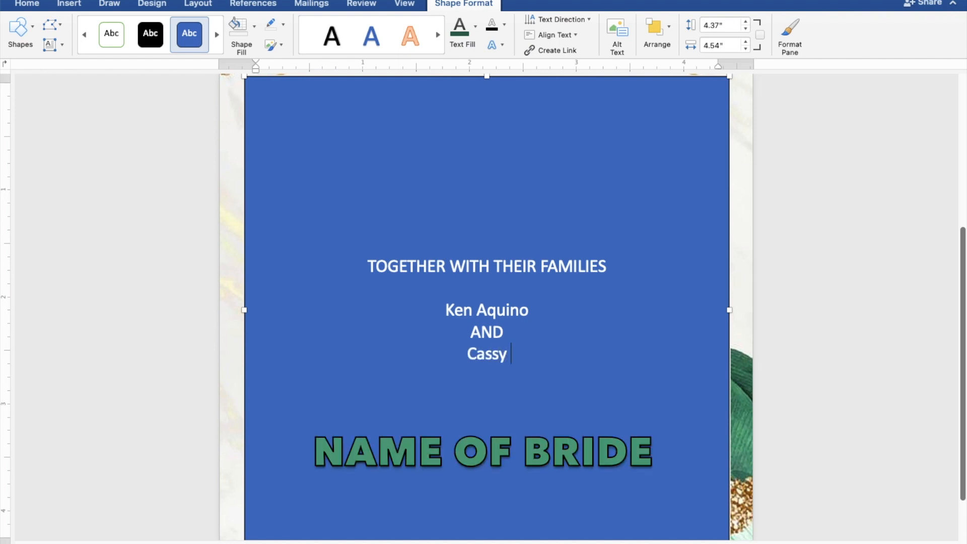
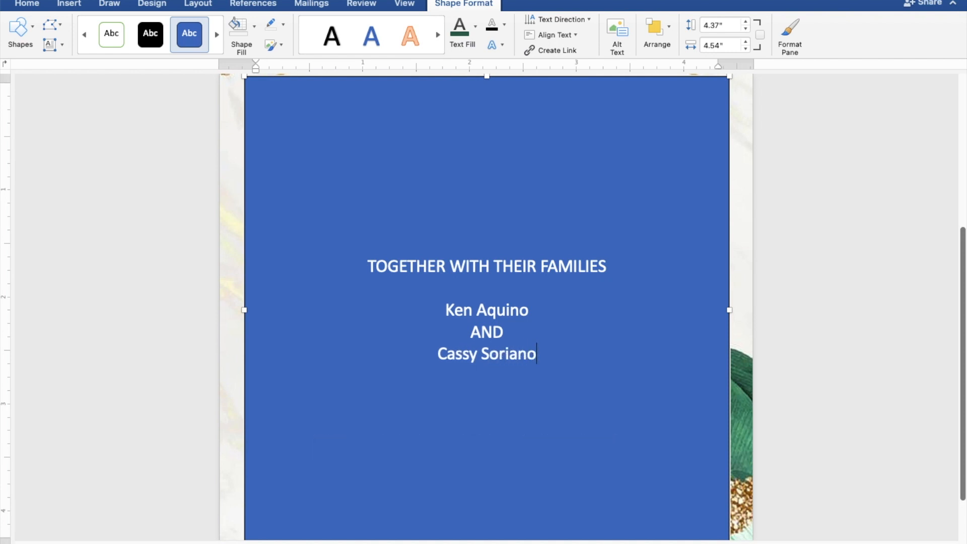
{"action": "key", "text": "Return"}
{"action": "key", "text": "Return"}
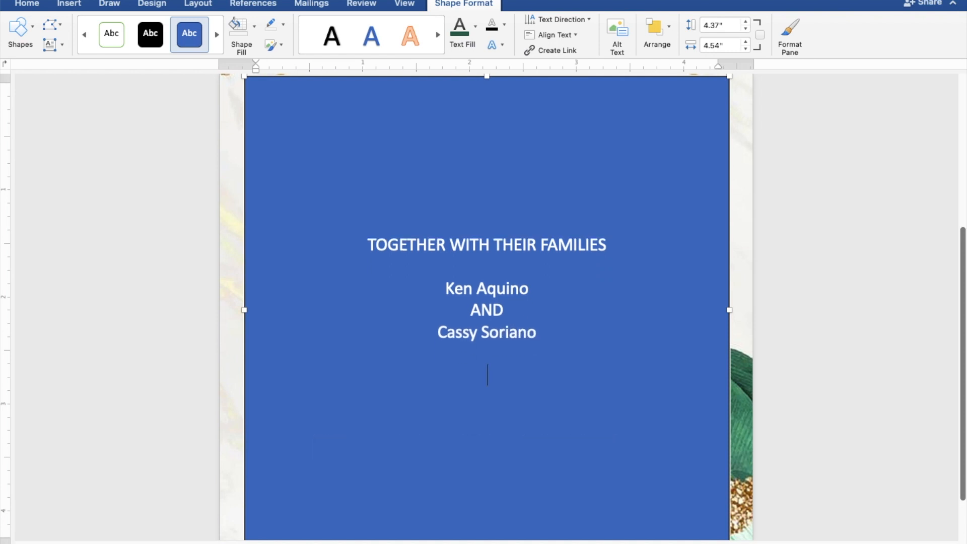
- Type 'REQUEST THE PLEASURE OF YOUR PRESENCE' and 'AS THEY JOYFULLY UNITE IN MARRIAGE' on separate lines
{"action": "type", "text": "REQUEST "}
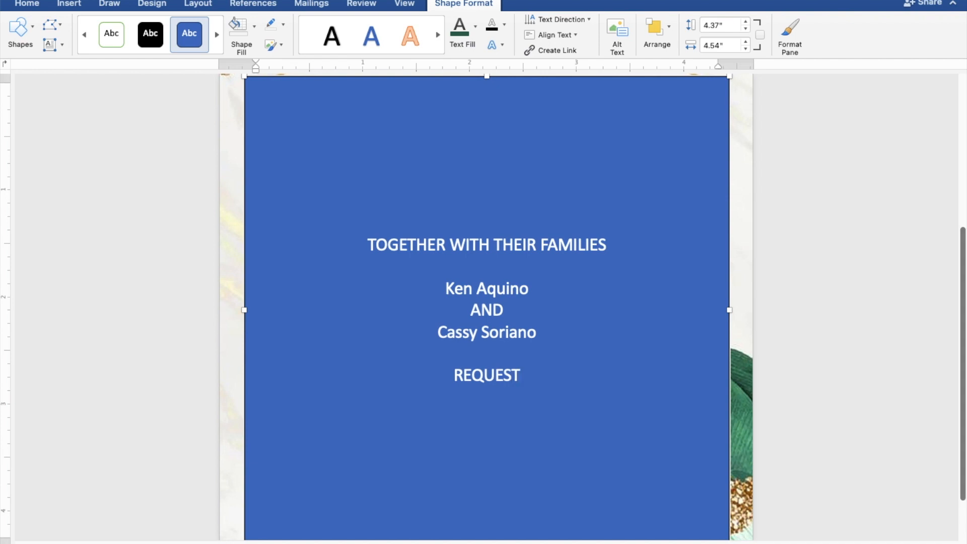
{"action": "type", "text": "TH"}
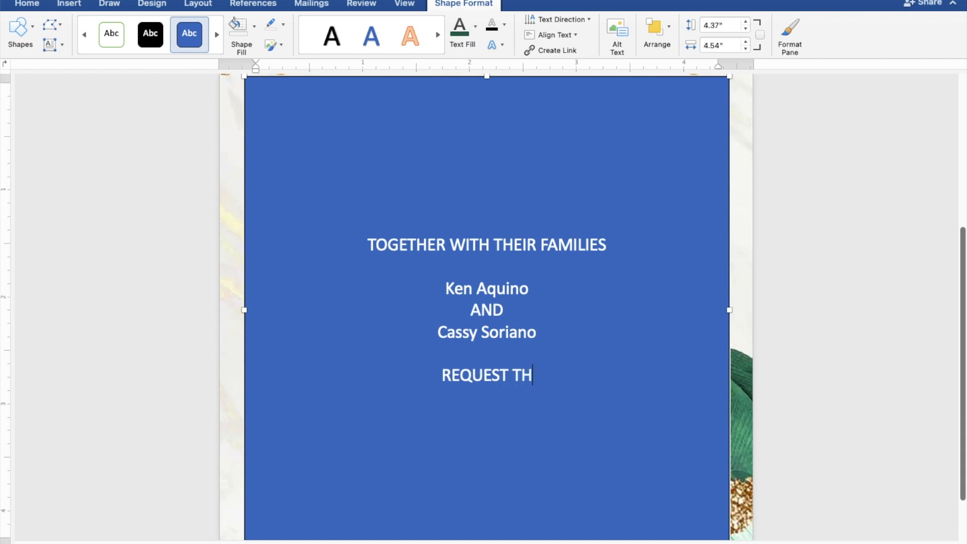
{"action": "type", "text": "E PLEASURE"}
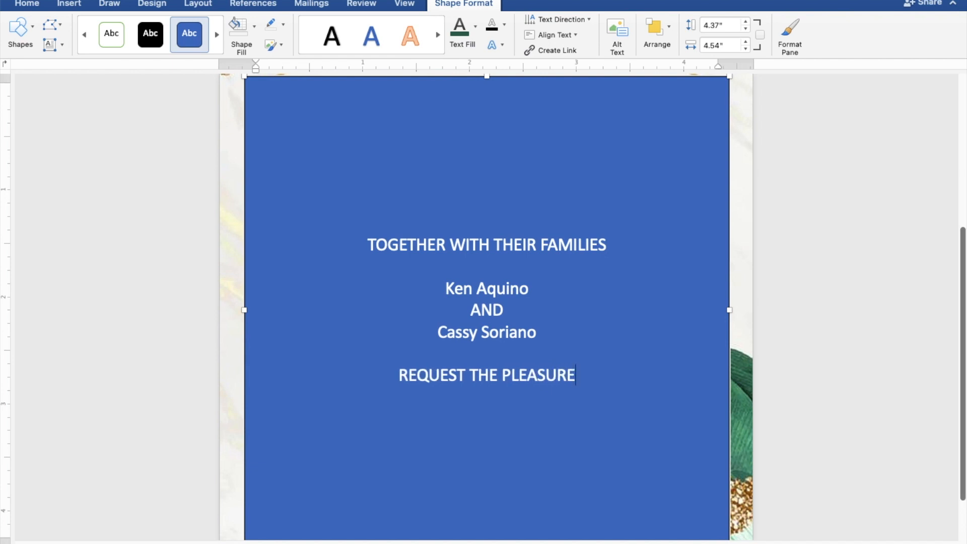
{"action": "type", "text": " OF"}
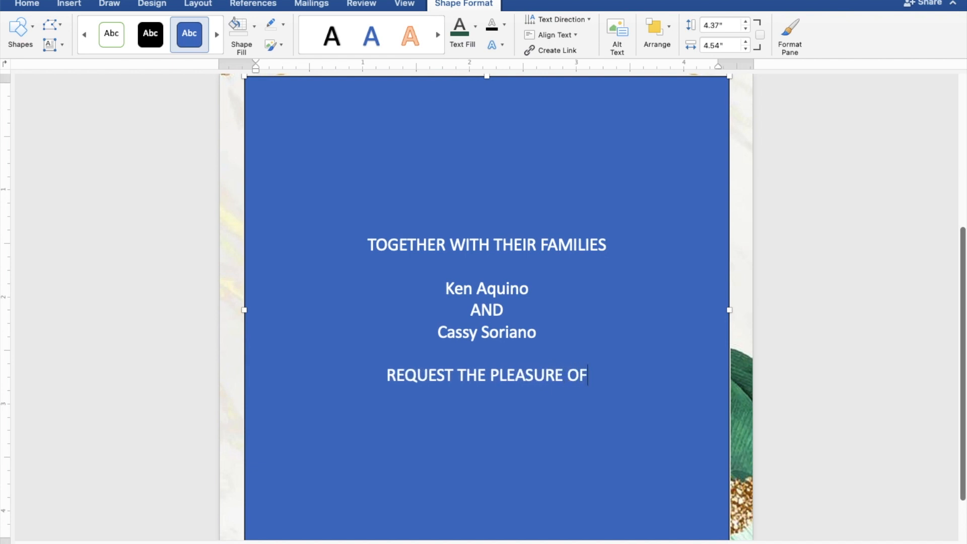
{"action": "type", "text": " YO"}
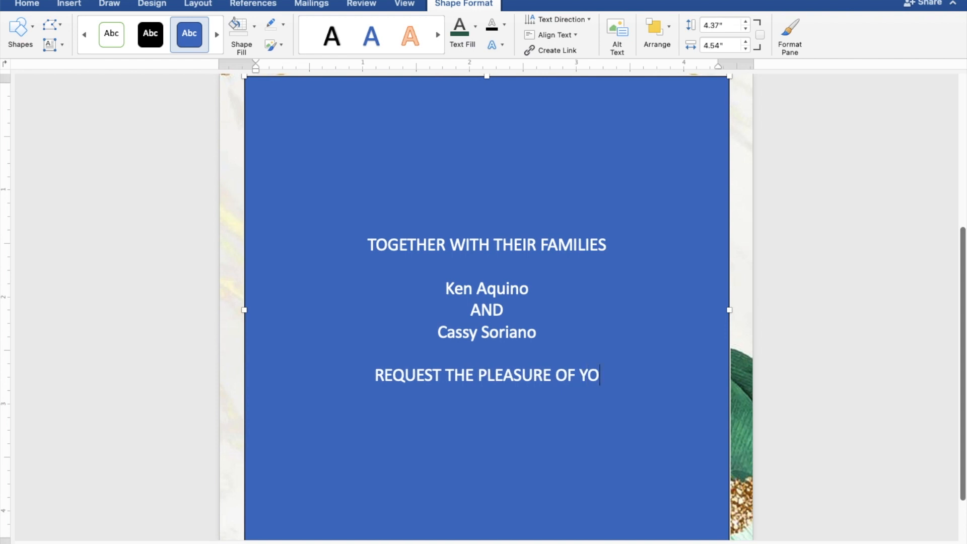
{"action": "type", "text": "UR PRESENCE"}
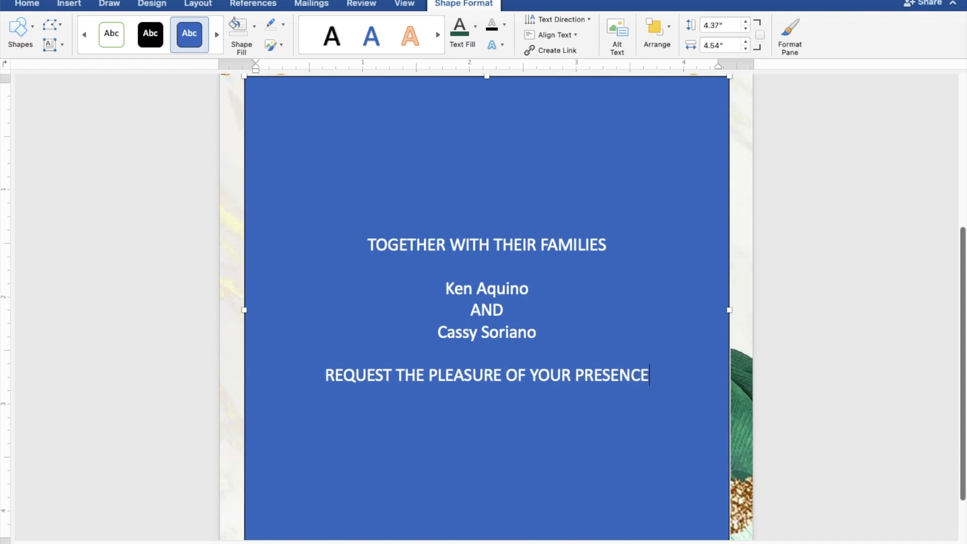
{"action": "key", "text": "Return"}
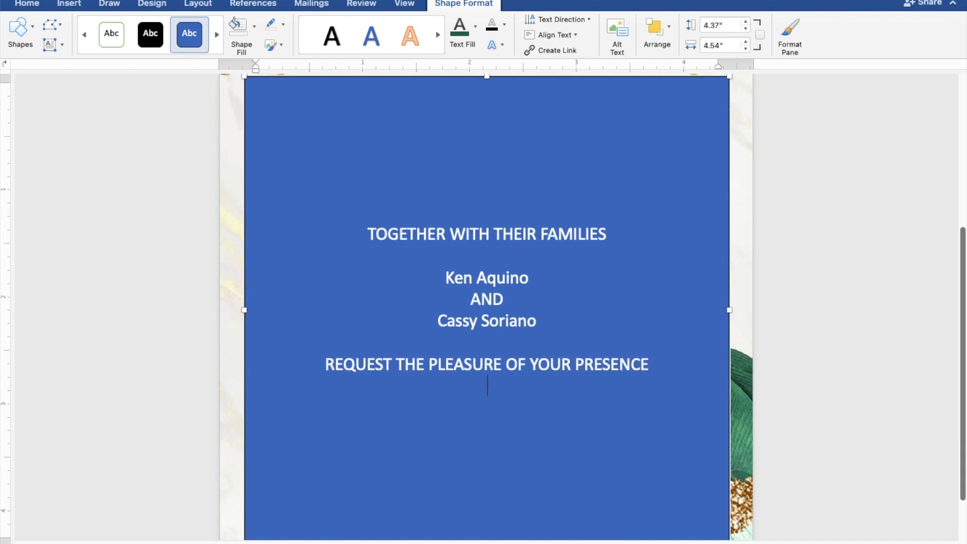
{"action": "type", "text": "AS THEY "}
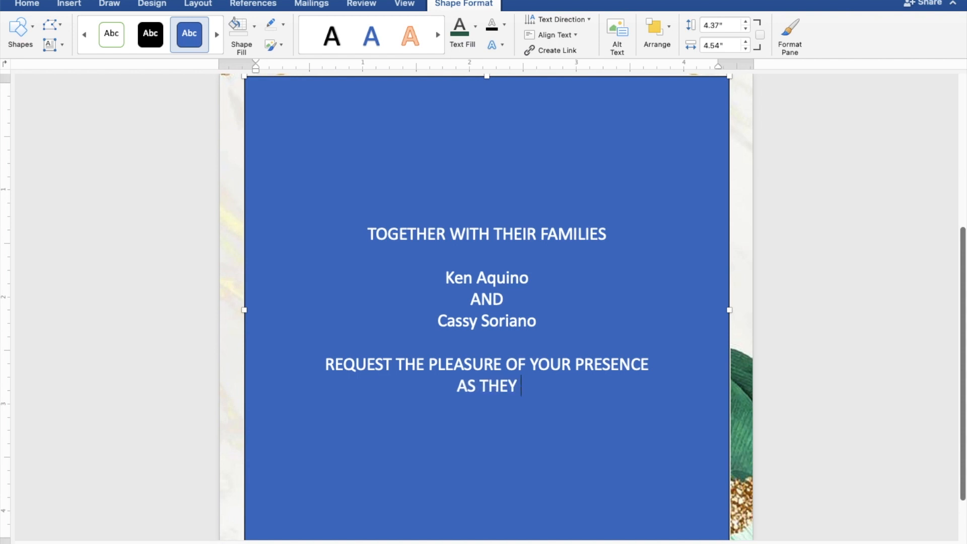
{"action": "type", "text": "JOYFULL"}
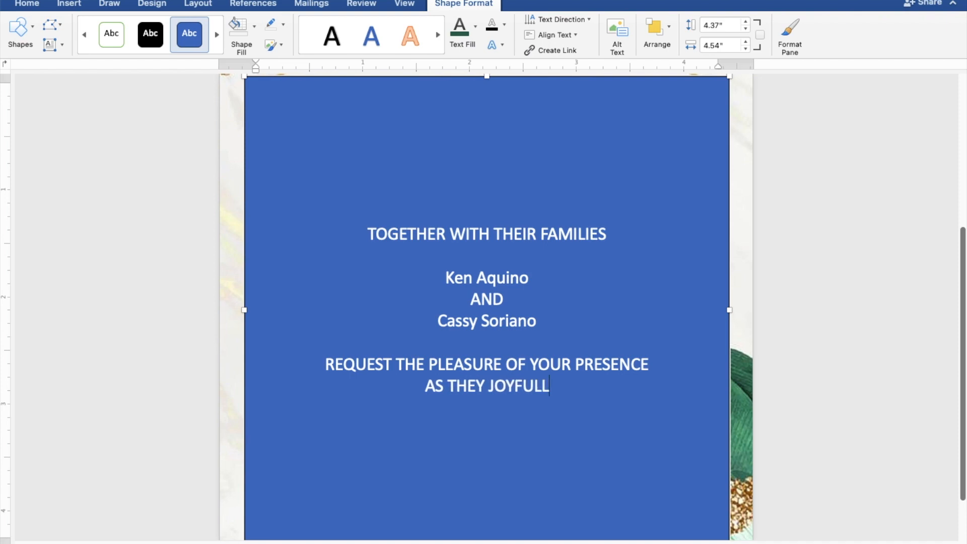
{"action": "type", "text": "Y U"}
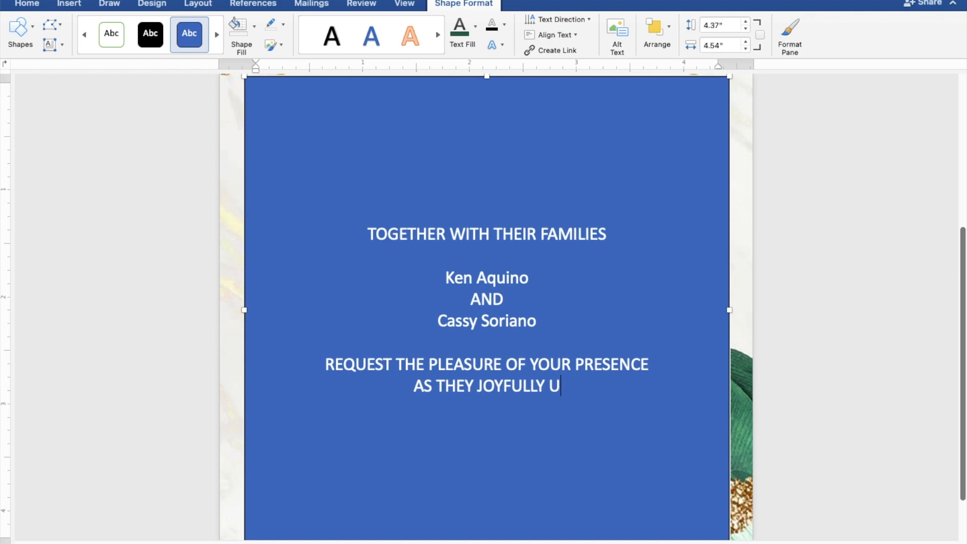
{"action": "type", "text": "NIT"}
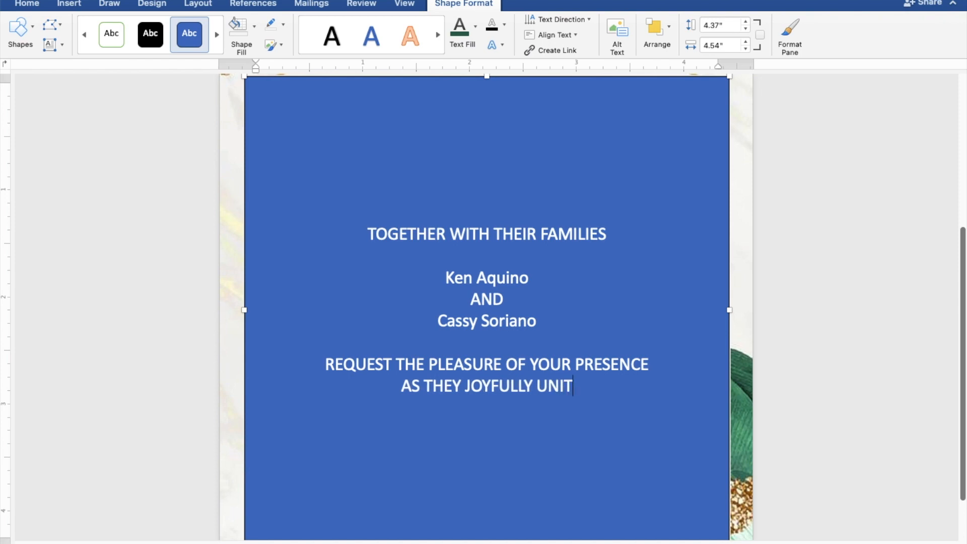
{"action": "type", "text": "E I"}
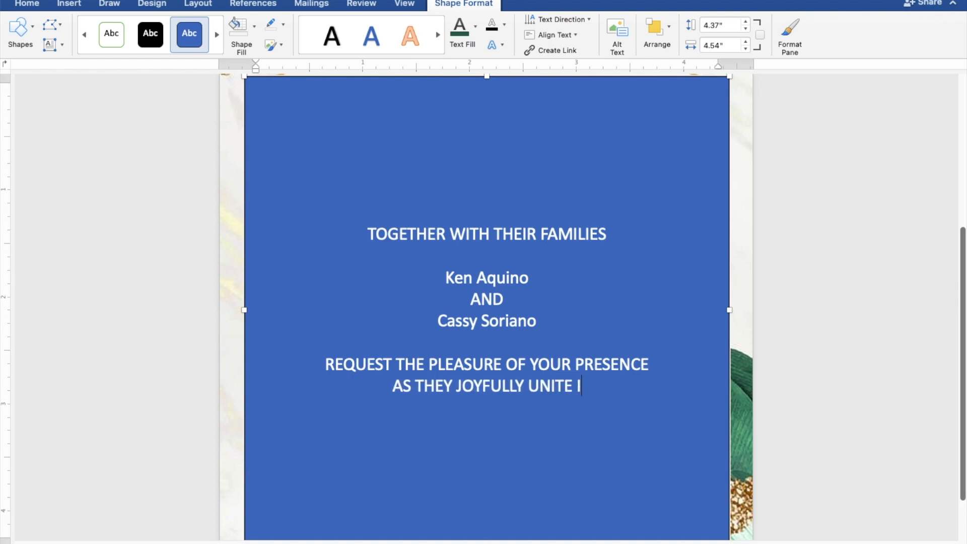
{"action": "type", "text": "N M"}
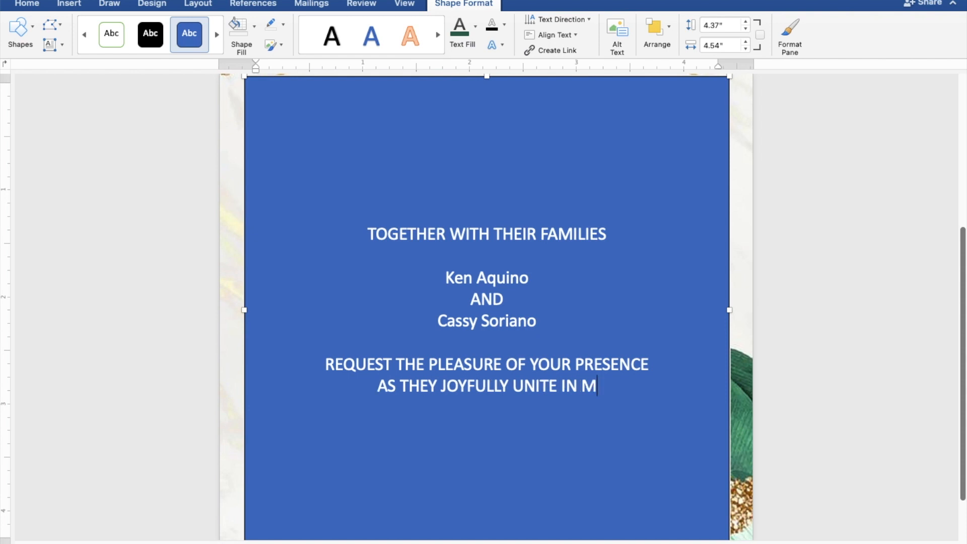
{"action": "type", "text": "ARR"}
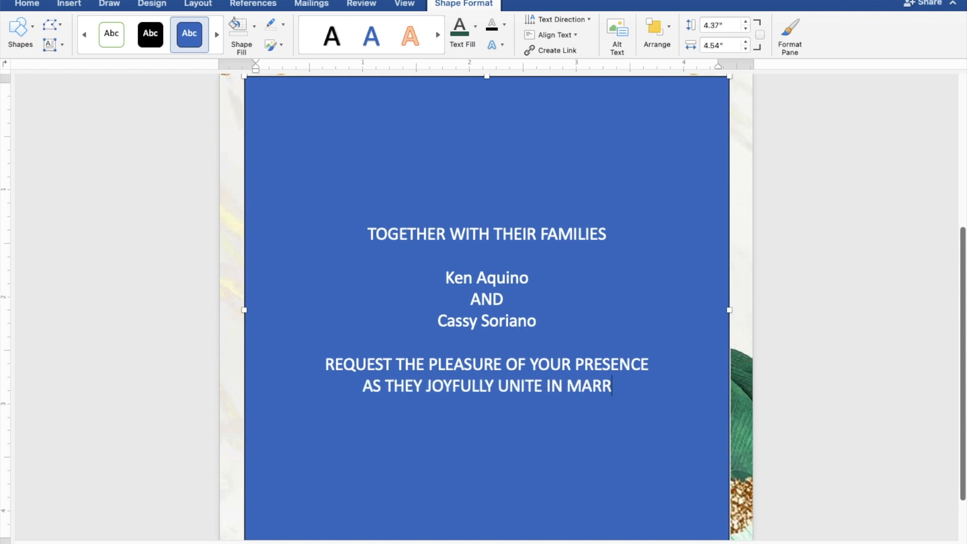
{"action": "type", "text": "IAGE"}
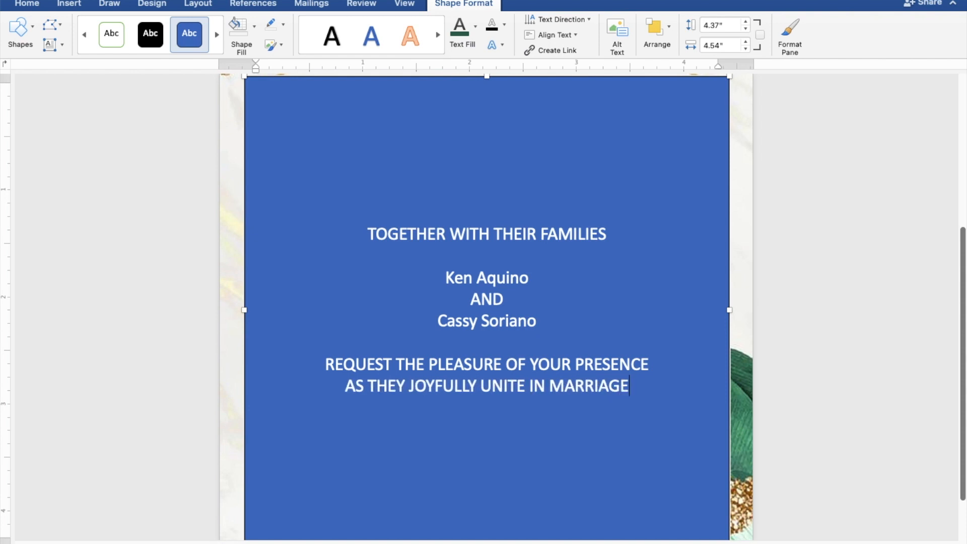
{"action": "key", "text": "Return"}
{"action": "key", "text": "Return"}
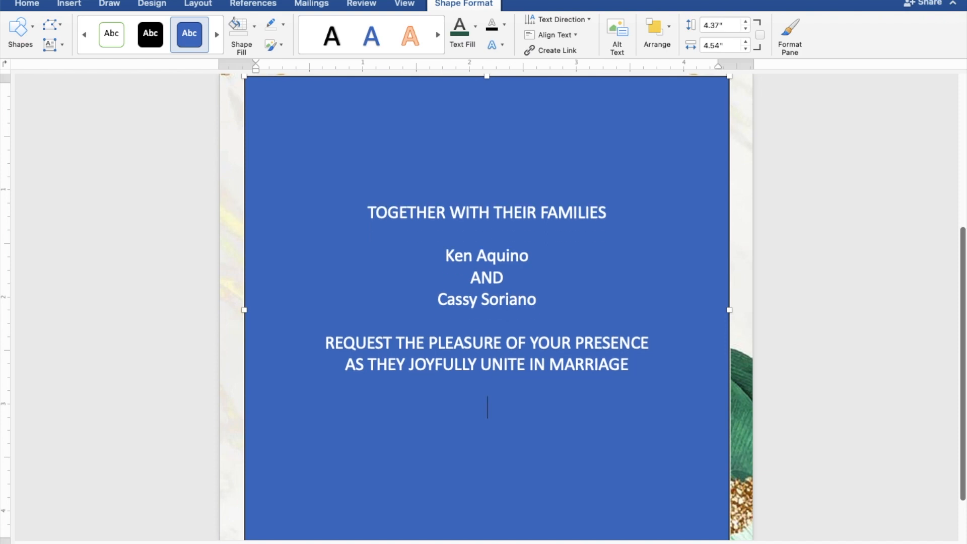
- Add 'SATURDAY', 'SEPTEMBER 30, 2023' and '10:00 IN THE MORNING' on their own lines
{"action": "type", "text": "SAT"}
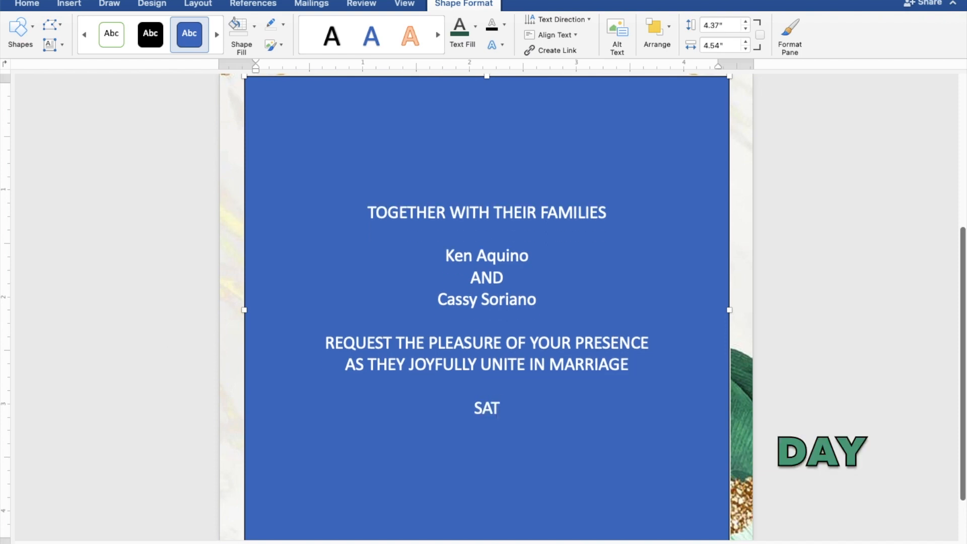
{"action": "type", "text": "URD"}
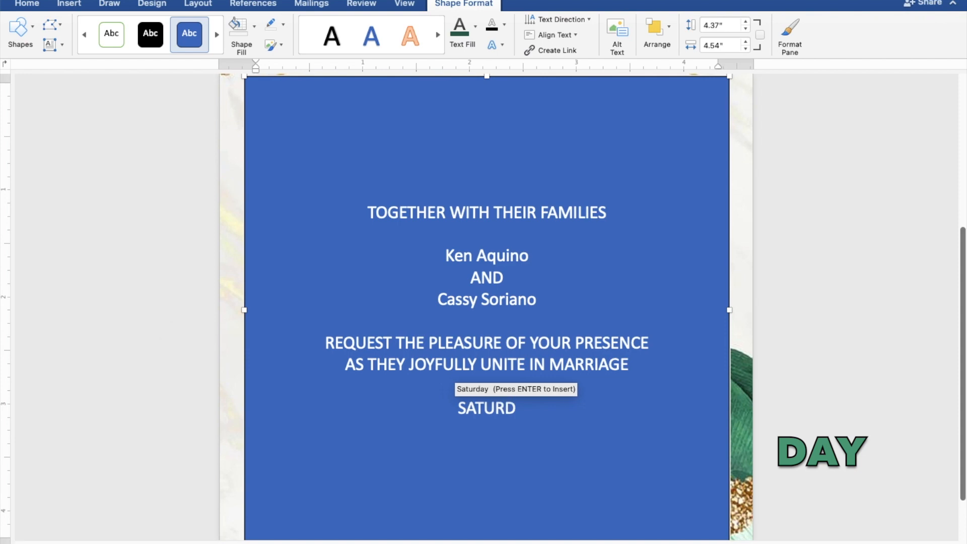
{"action": "type", "text": "AY"}
{"action": "key", "text": "Return"}
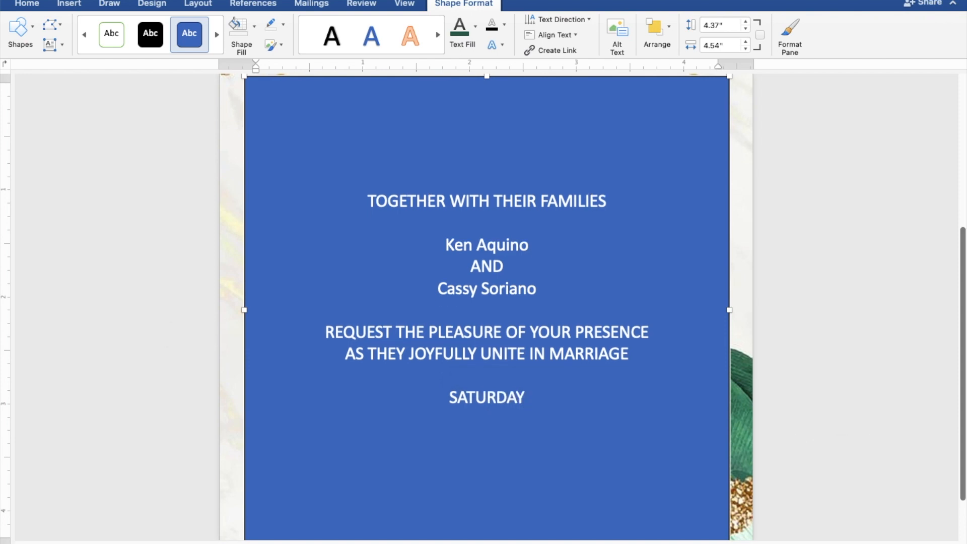
{"action": "type", "text": "S"}
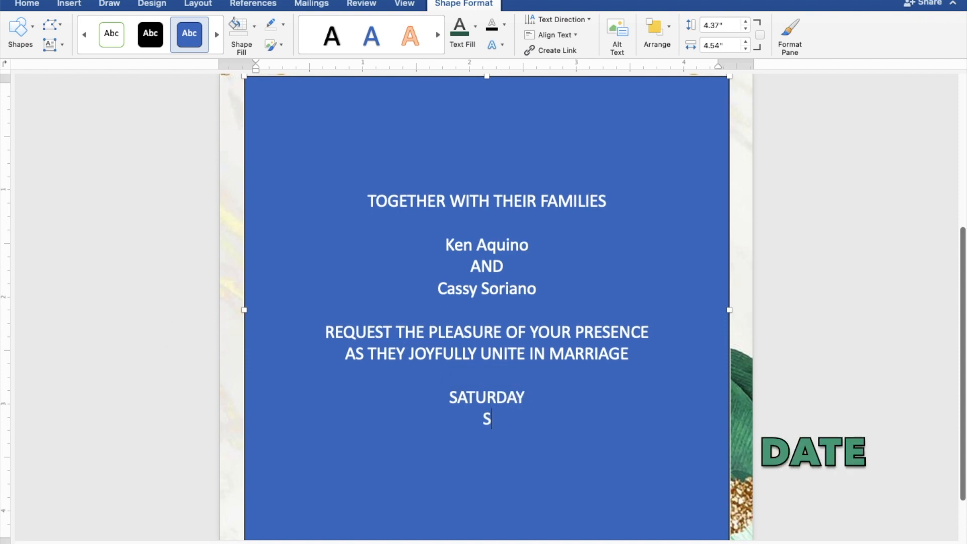
{"action": "type", "text": "EPTE"}
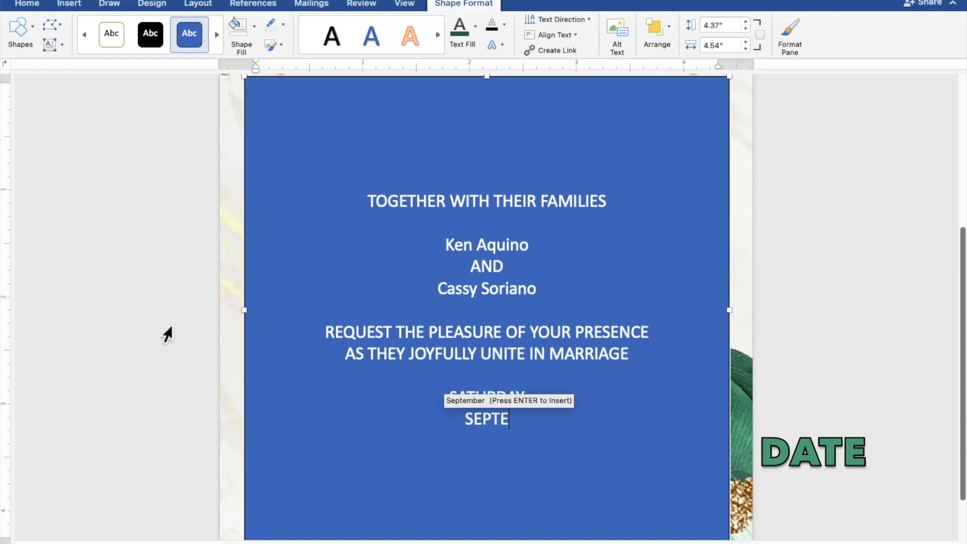
{"action": "type", "text": "MB"}
{"action": "type", "text": "ER"}
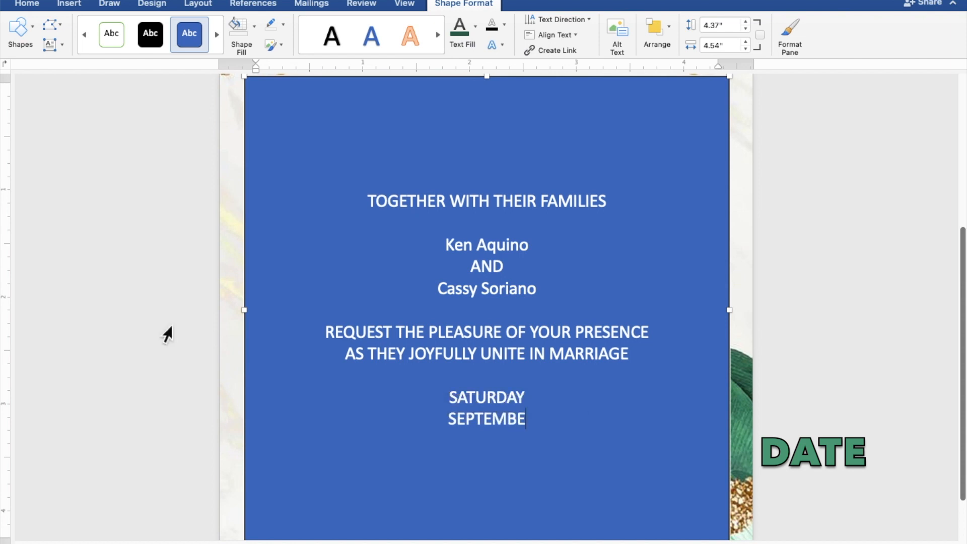
{"action": "type", "text": " 30,"}
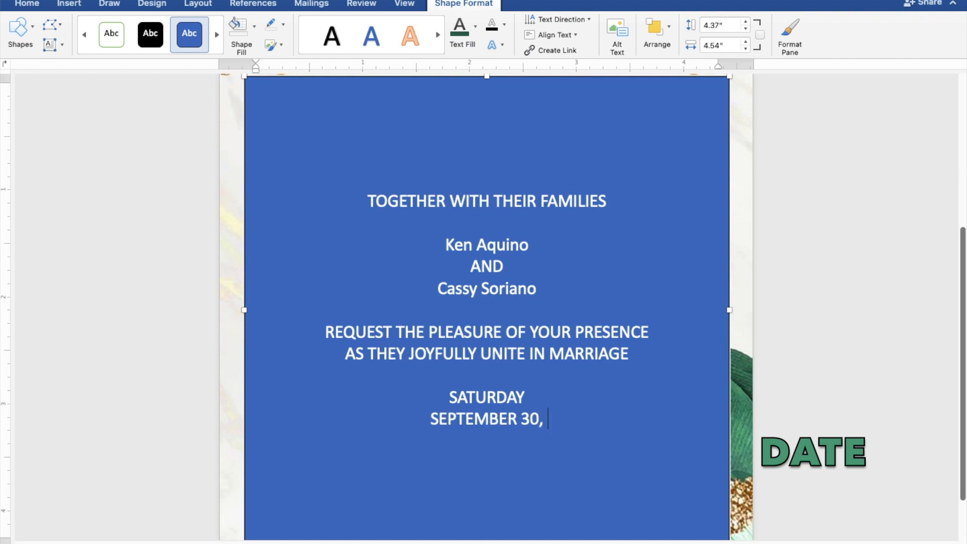
{"action": "type", "text": " 2023"}
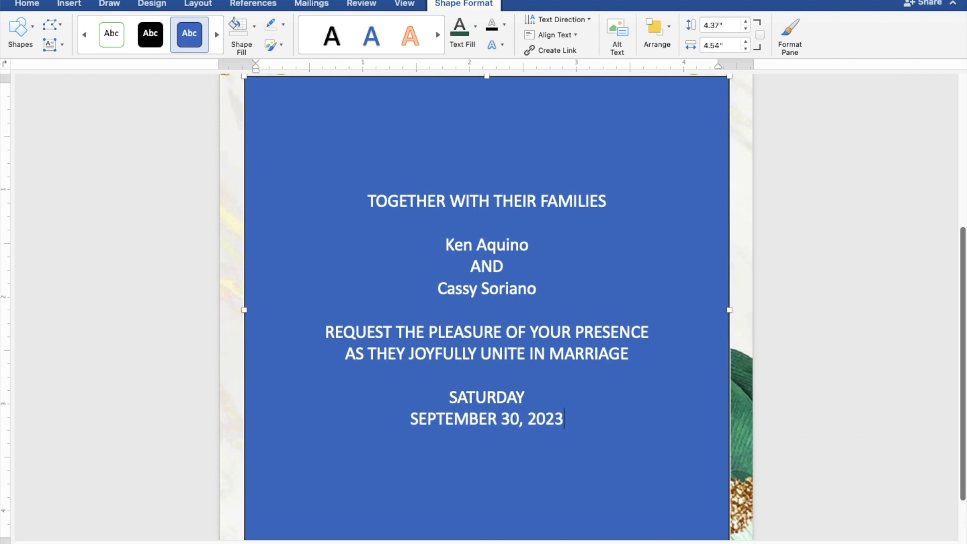
{"action": "key", "text": "Return"}
{"action": "type", "text": "10:00"}
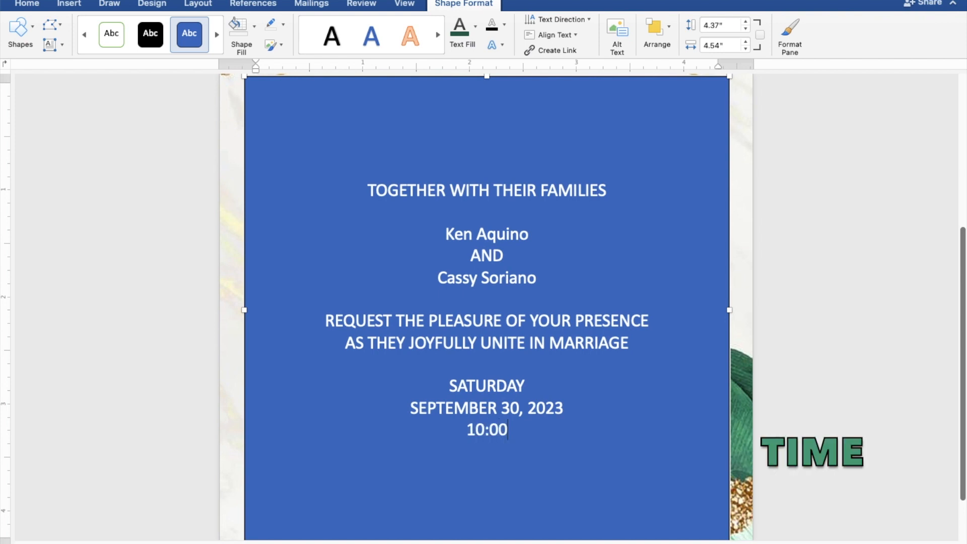
{"action": "type", "text": " IN"}
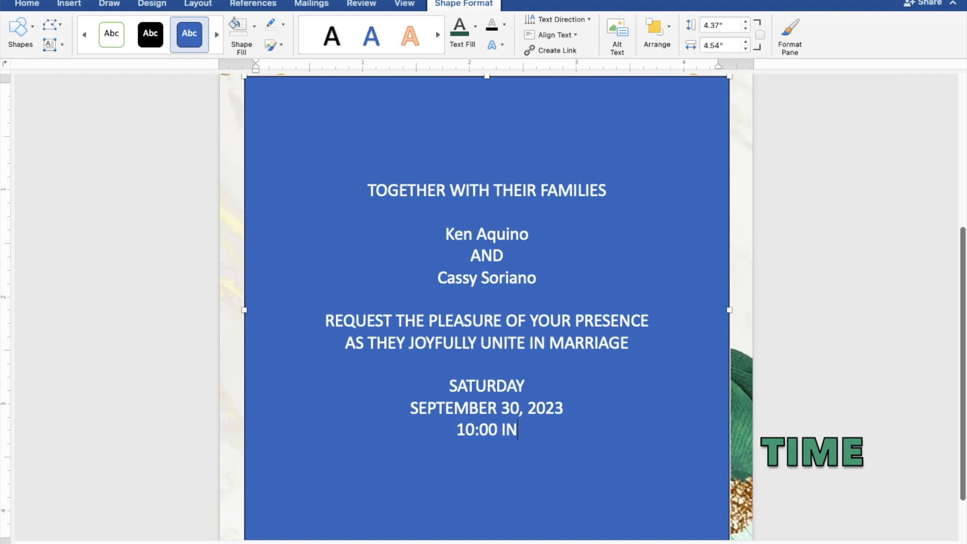
{"action": "type", "text": " TH"}
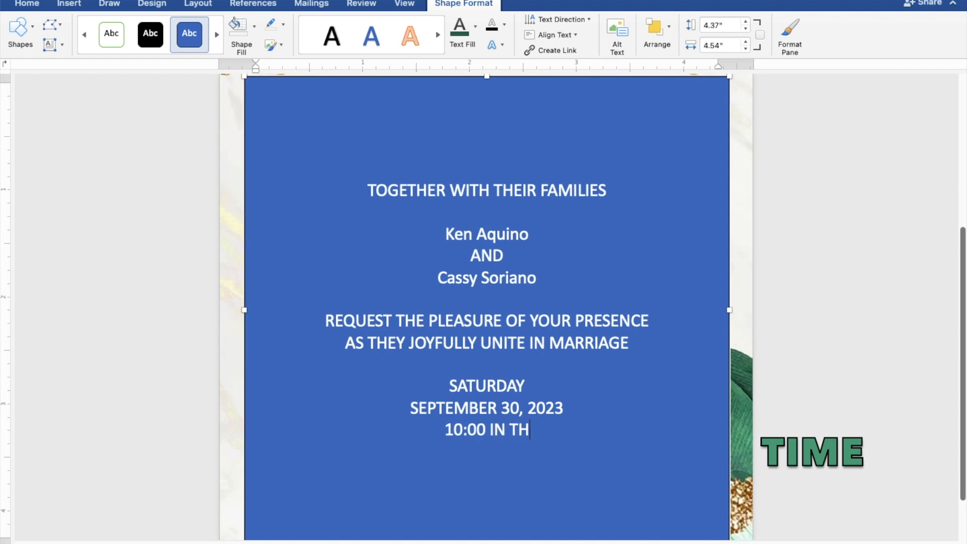
{"action": "type", "text": "E M"}
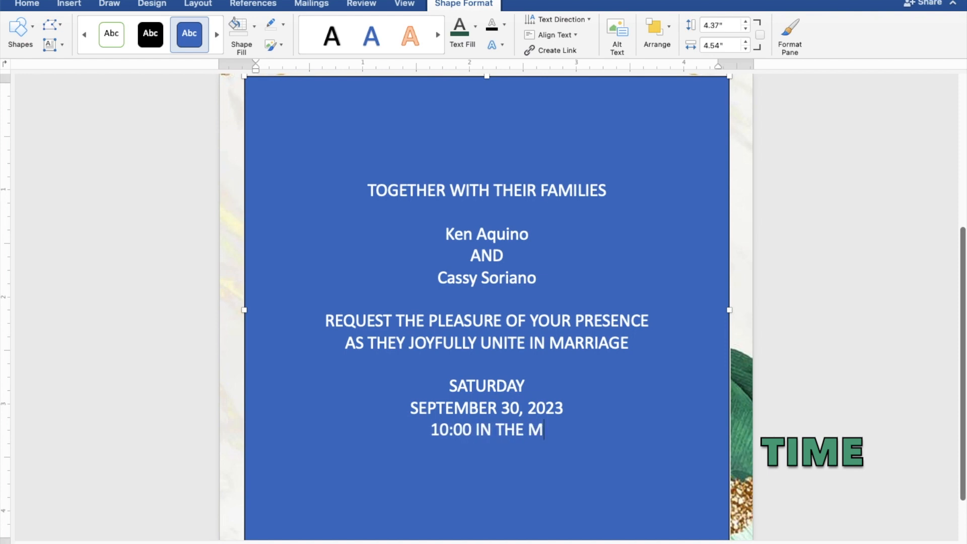
{"action": "type", "text": "ORNING"}
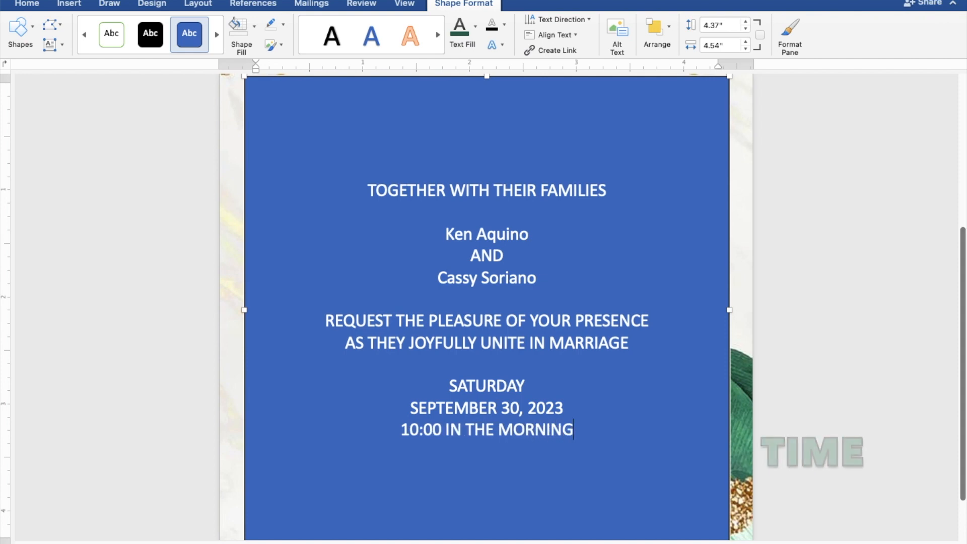
{"action": "key", "text": "Return"}
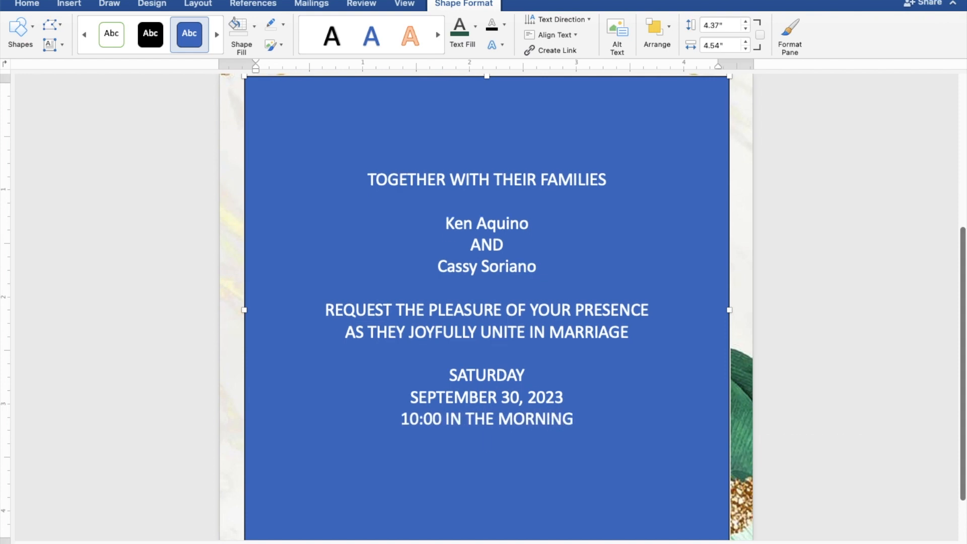
- Add 'ST. THOMAS AQUINAS PARISH CHURCH', 'MANGALDAN, PANGASINAN' and 'Reception to follow', then select all text
{"action": "type", "text": "ST"}
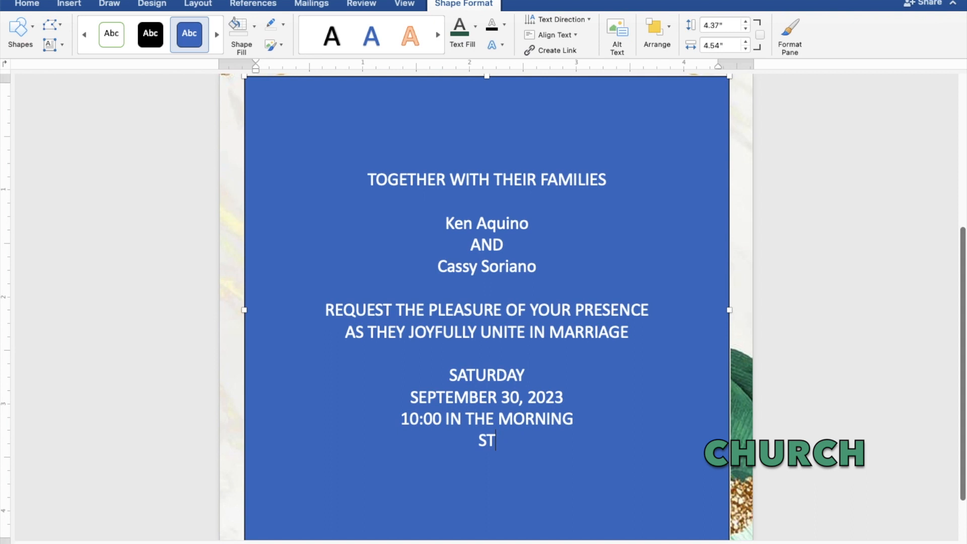
{"action": "type", "text": ". THOMA"}
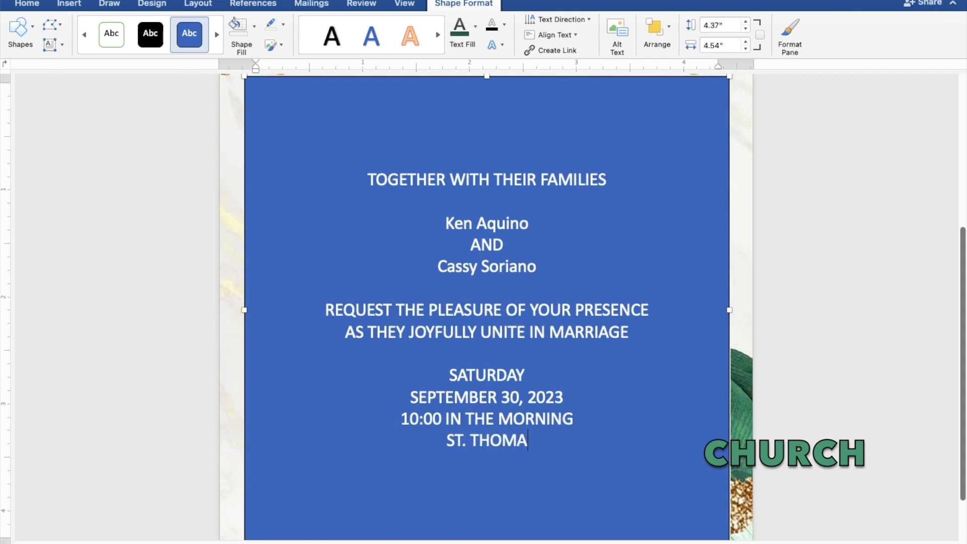
{"action": "type", "text": "S AQ"}
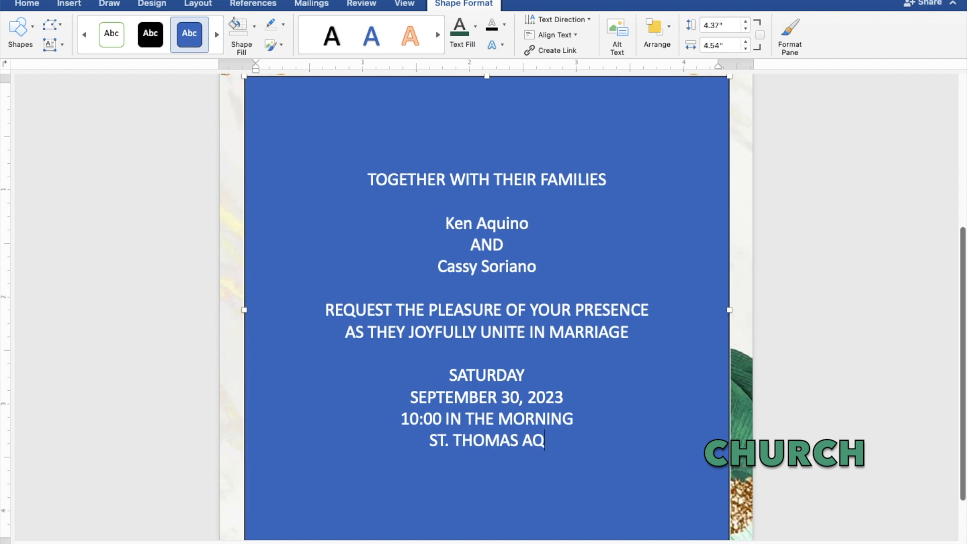
{"action": "type", "text": "UINA"}
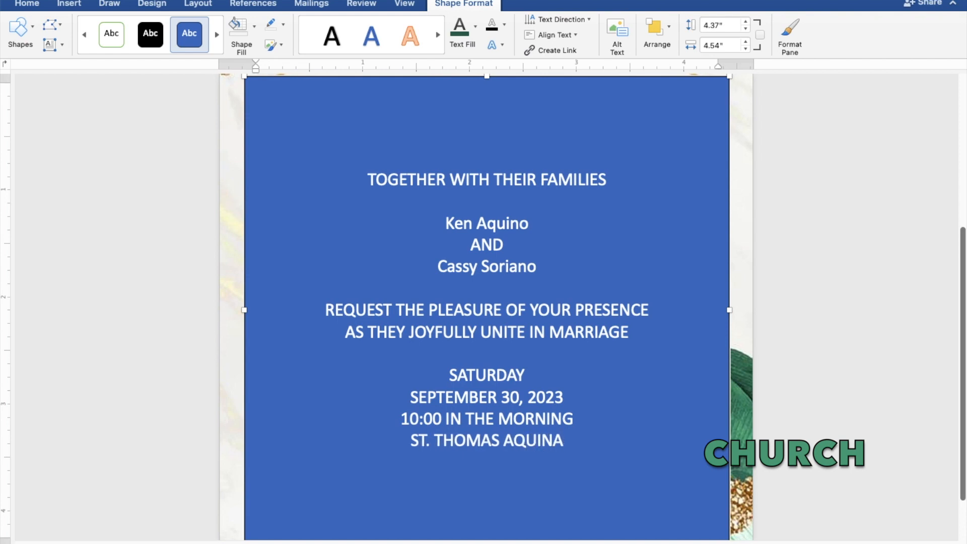
{"action": "type", "text": "S "}
{"action": "type", "text": "P"}
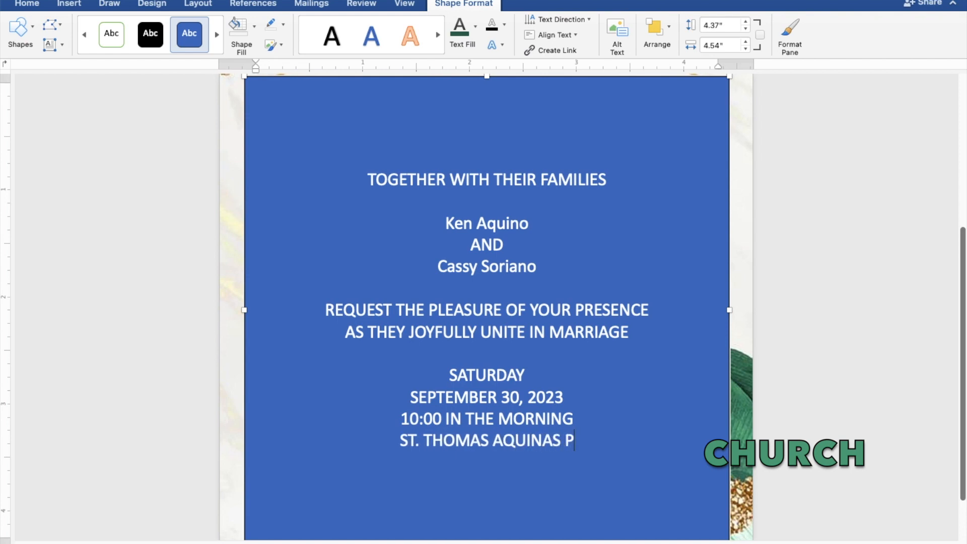
{"action": "type", "text": "ARIS"}
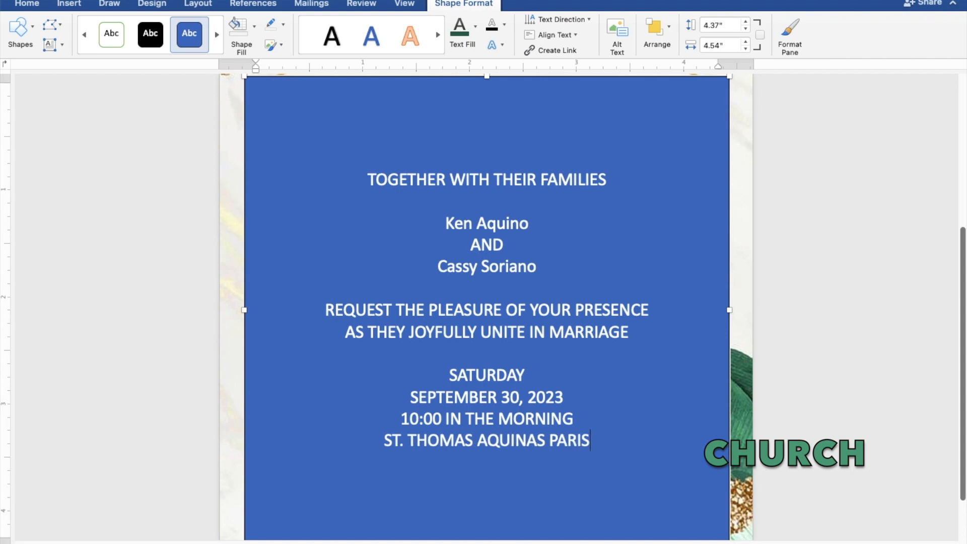
{"action": "type", "text": "H CH"}
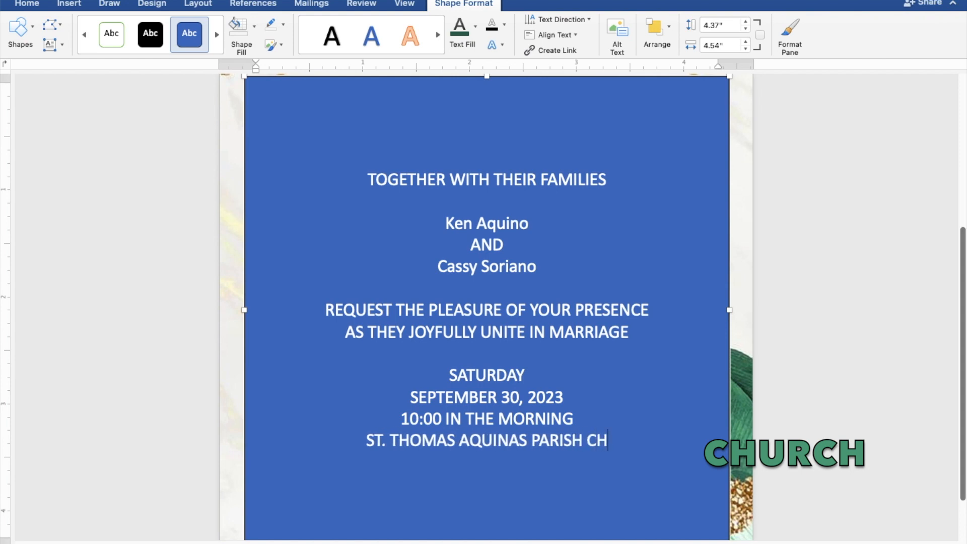
{"action": "type", "text": "URCH"}
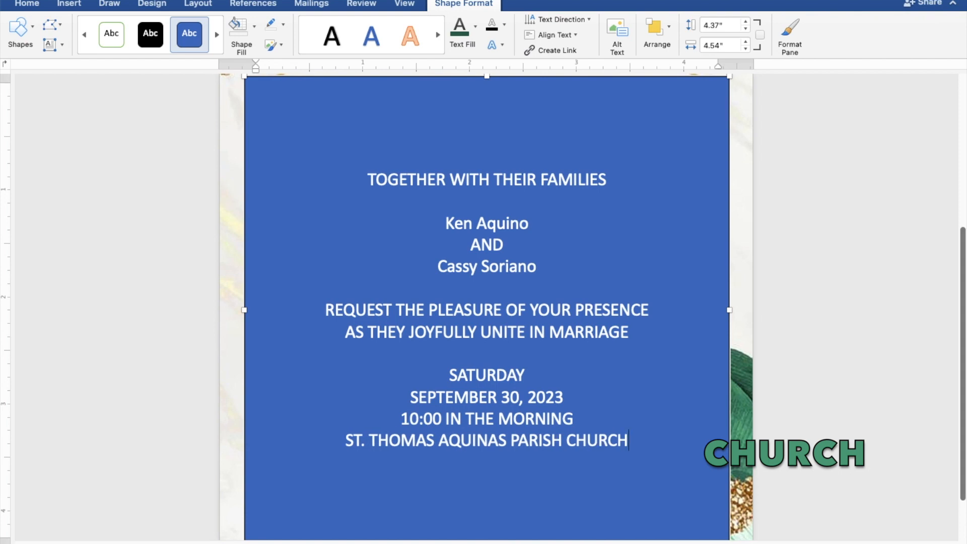
{"action": "key", "text": "Return"}
{"action": "type", "text": "M"}
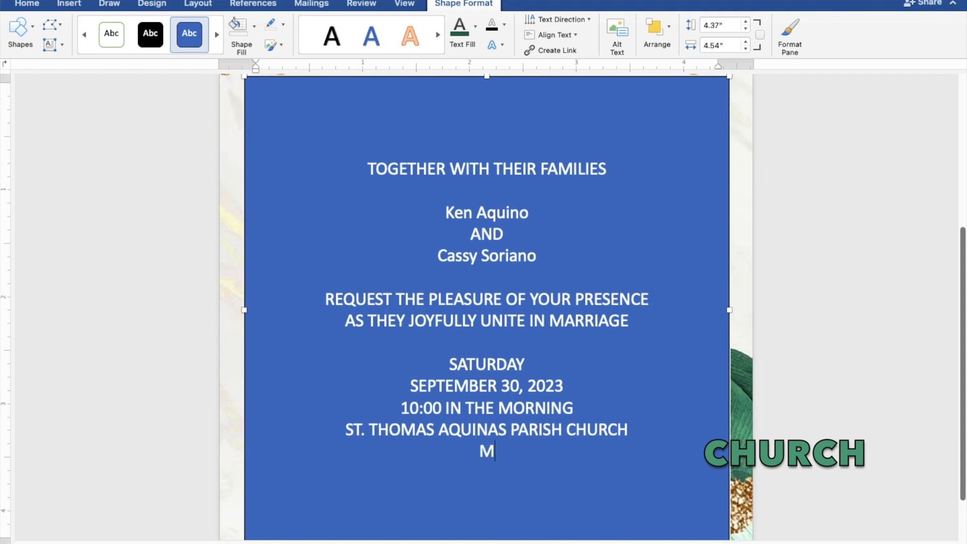
{"action": "type", "text": "ANGALDAN, PANGASINAN"}
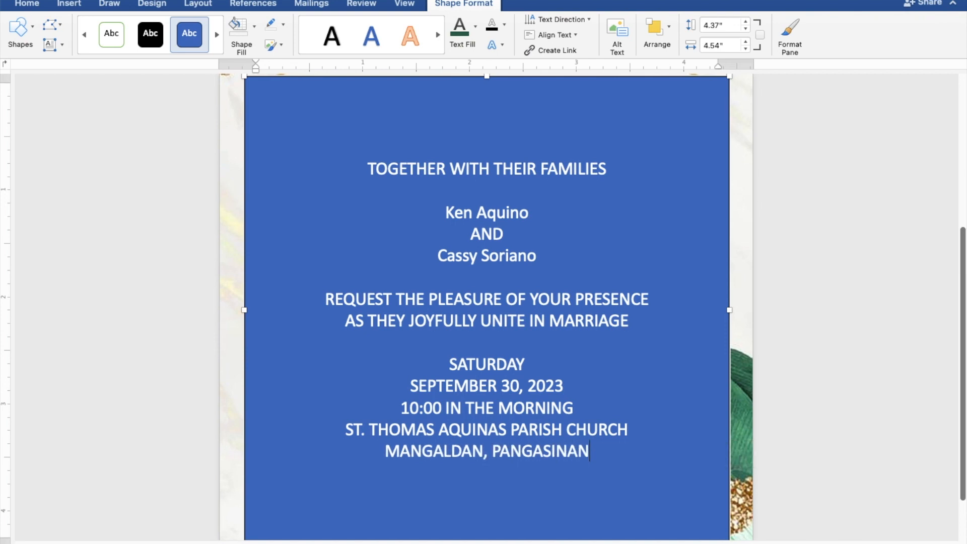
{"action": "key", "text": "Return"}
{"action": "key", "text": "Return"}
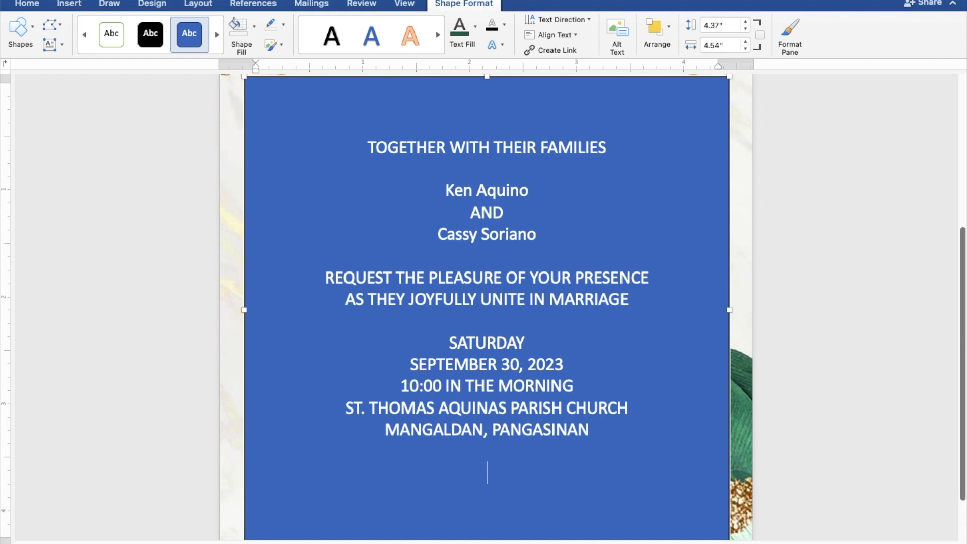
{"action": "type", "text": "Recept"}
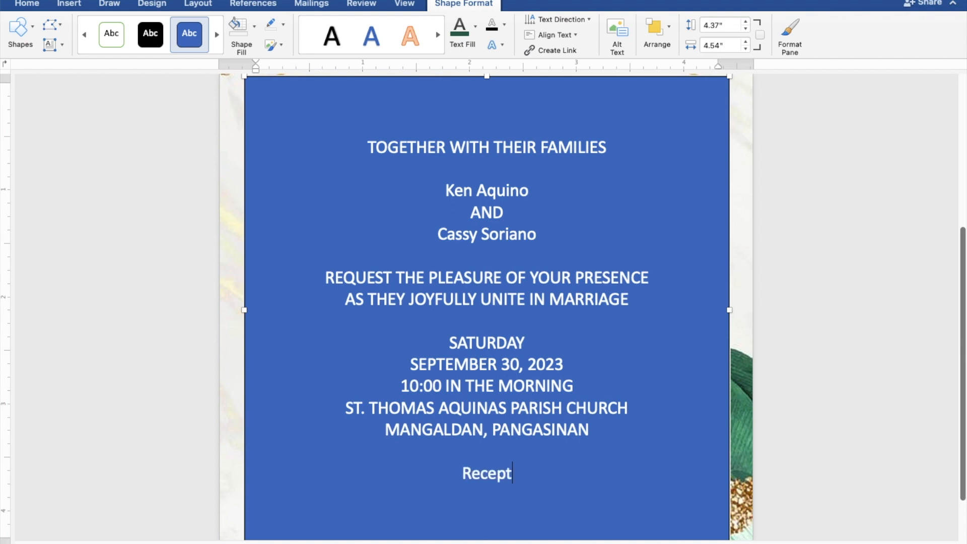
{"action": "type", "text": "ion"}
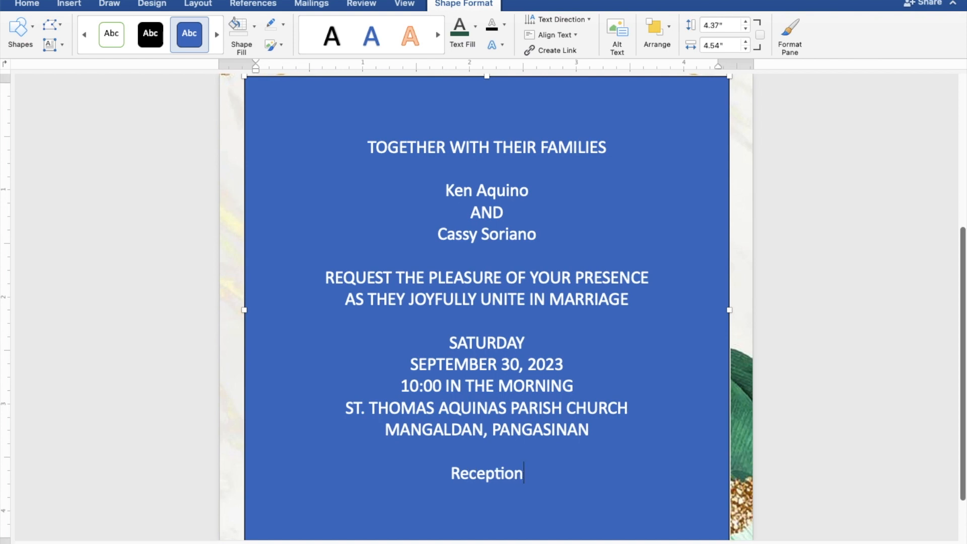
{"action": "type", "text": " to"}
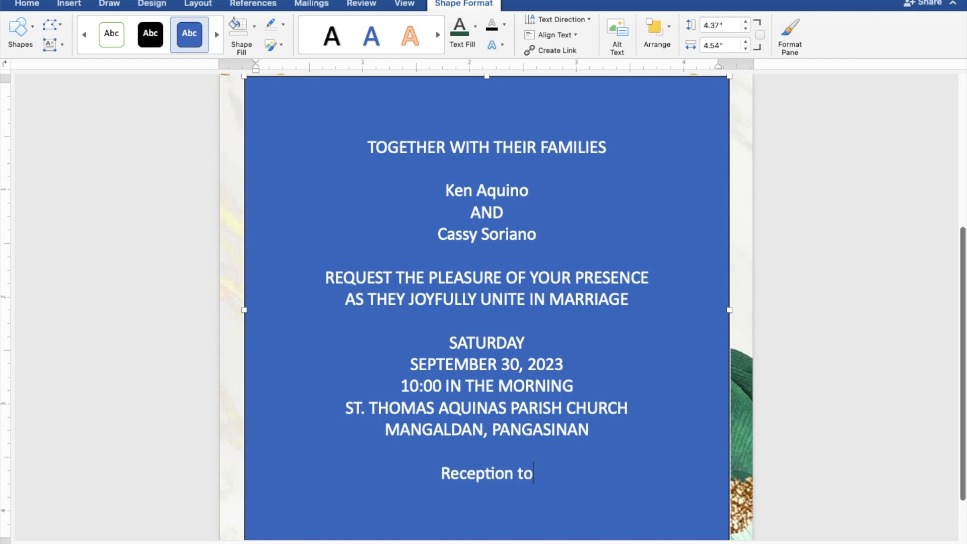
{"action": "type", "text": " fol"}
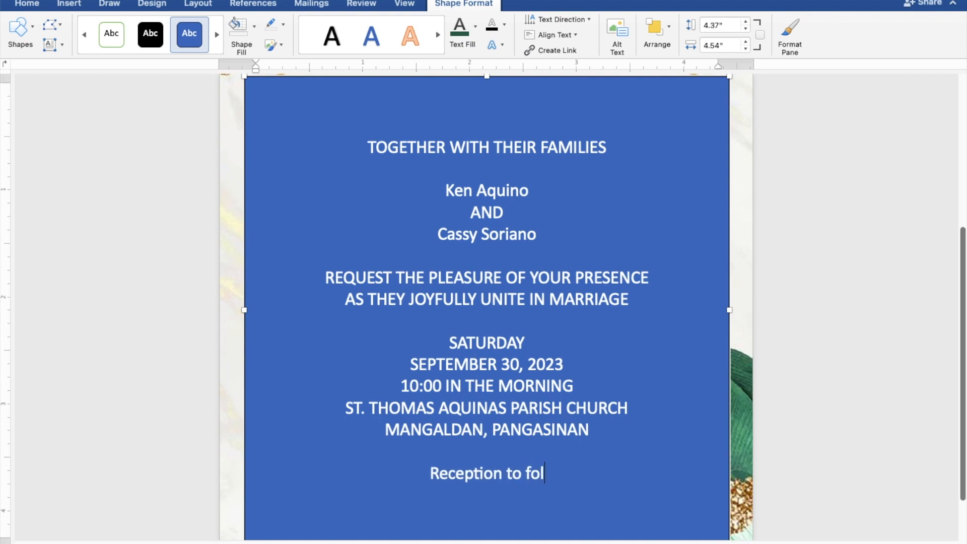
{"action": "type", "text": "low"}
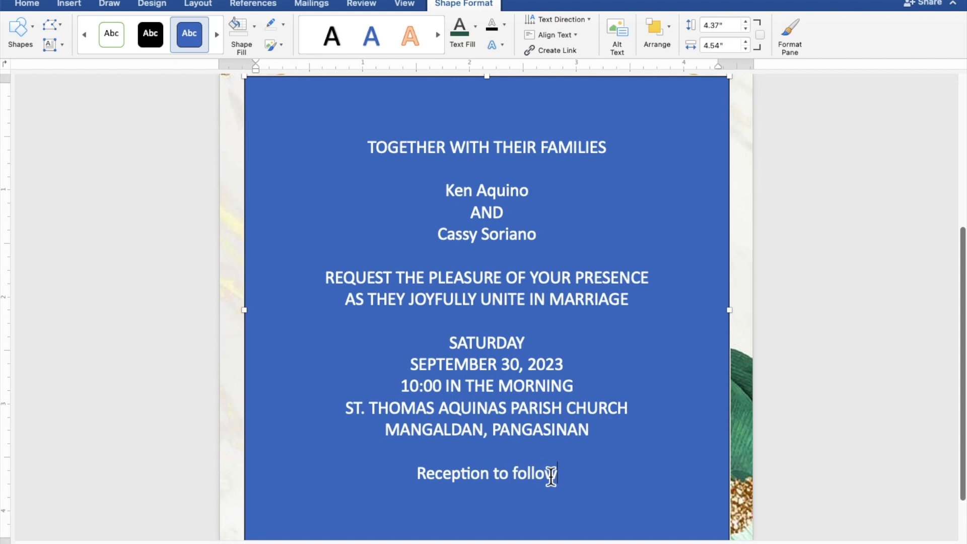
{"action": "left_click_drag", "start_coordinate": [561, 477], "coordinate": [363, 148]}
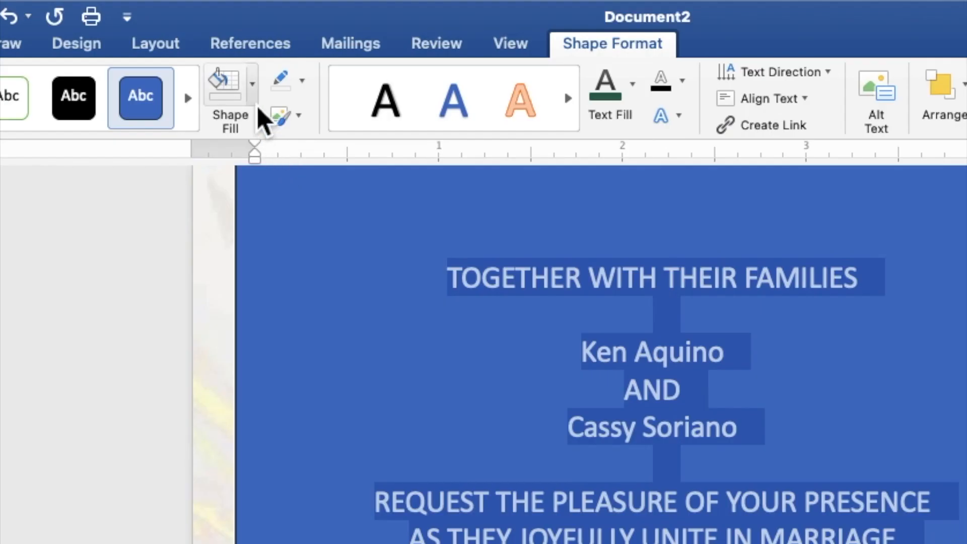
- Give the text box No Fill and No Outline, and colour its text dark green
{"action": "left_click", "coordinate": [254, 28]}
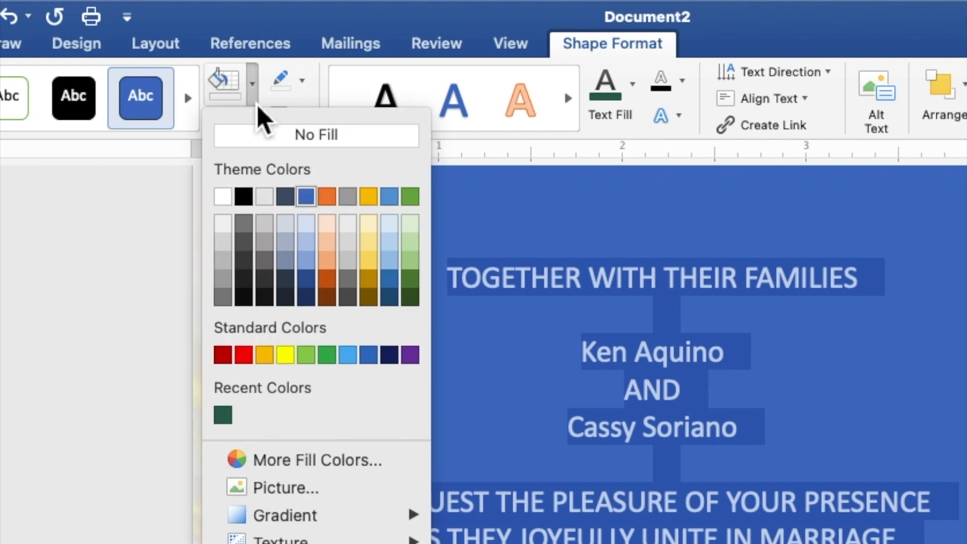
{"action": "left_click", "coordinate": [265, 140]}
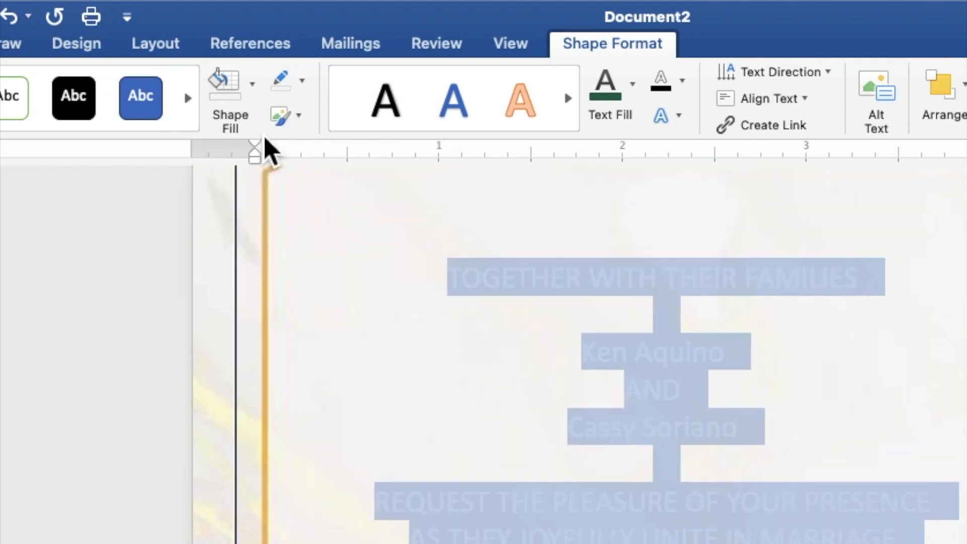
{"action": "left_click", "coordinate": [305, 86]}
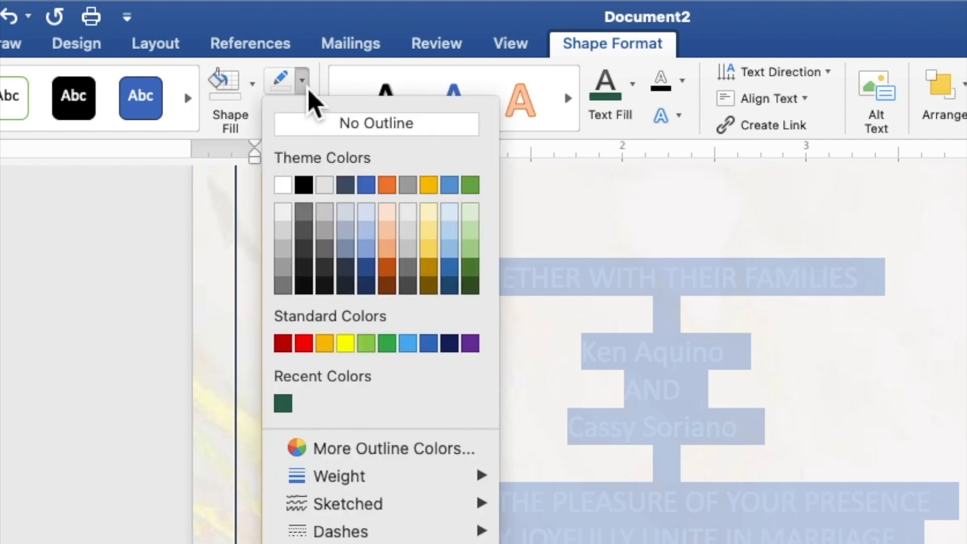
{"action": "left_click", "coordinate": [312, 126]}
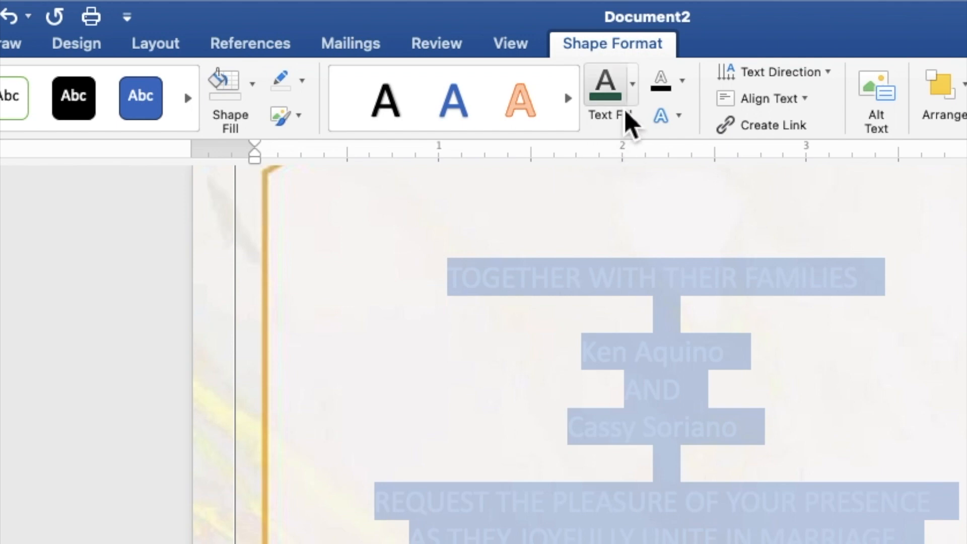
{"action": "left_click", "coordinate": [633, 87]}
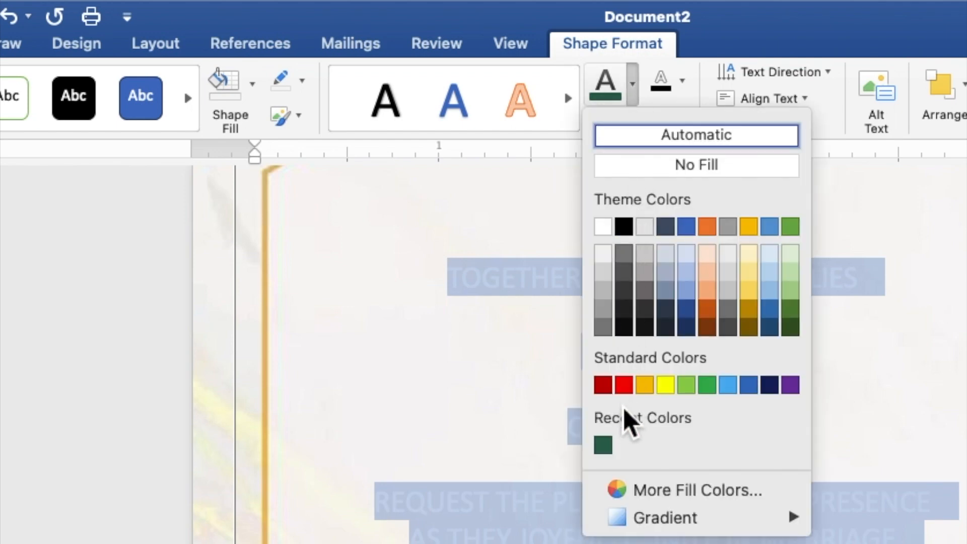
{"action": "left_click", "coordinate": [610, 449]}
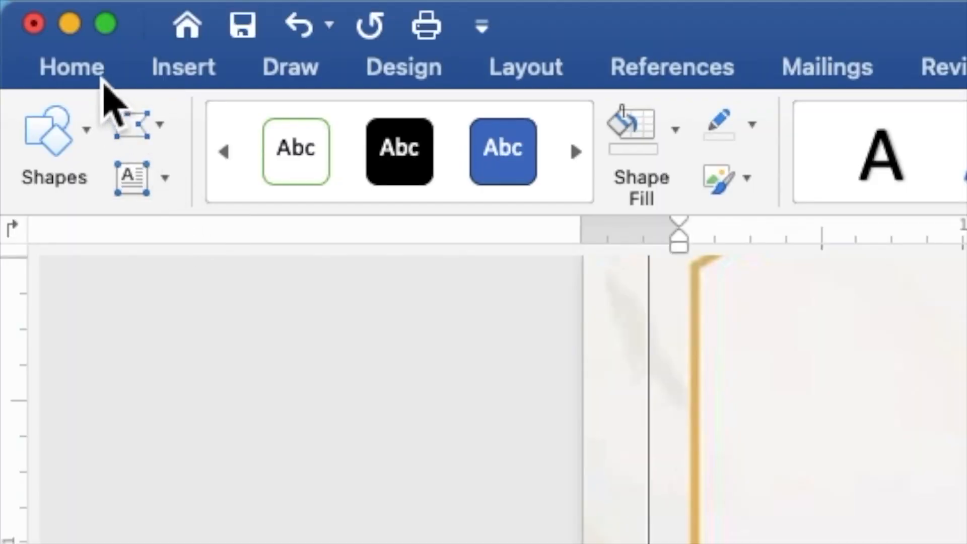
- Change the invitation text font to Times New Roman
{"action": "left_click", "coordinate": [76, 68]}
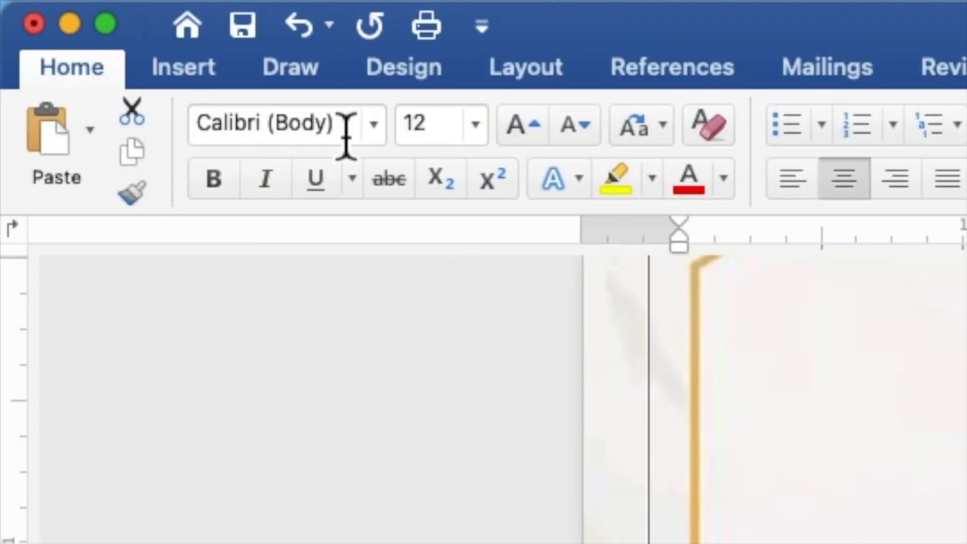
{"action": "left_click", "coordinate": [383, 131]}
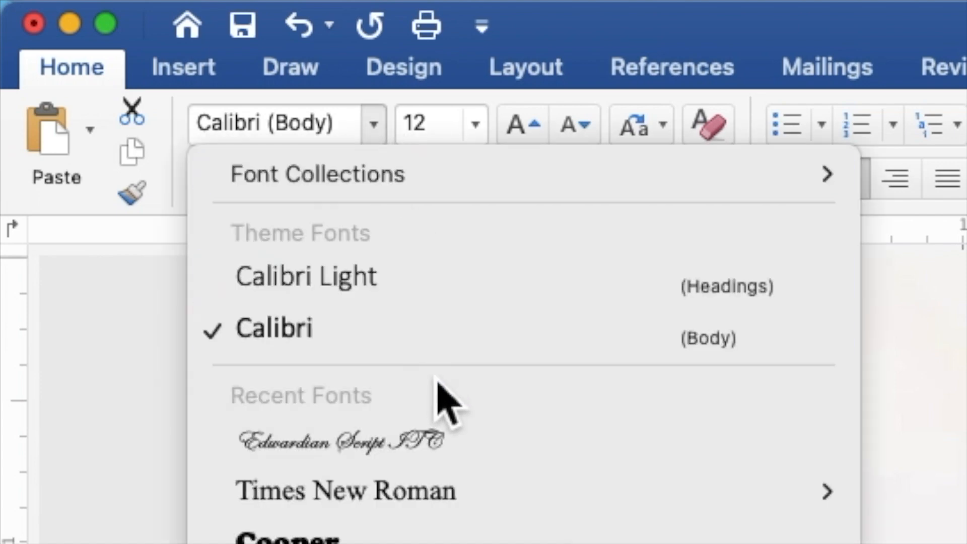
{"action": "mouse_move", "coordinate": [446, 496]}
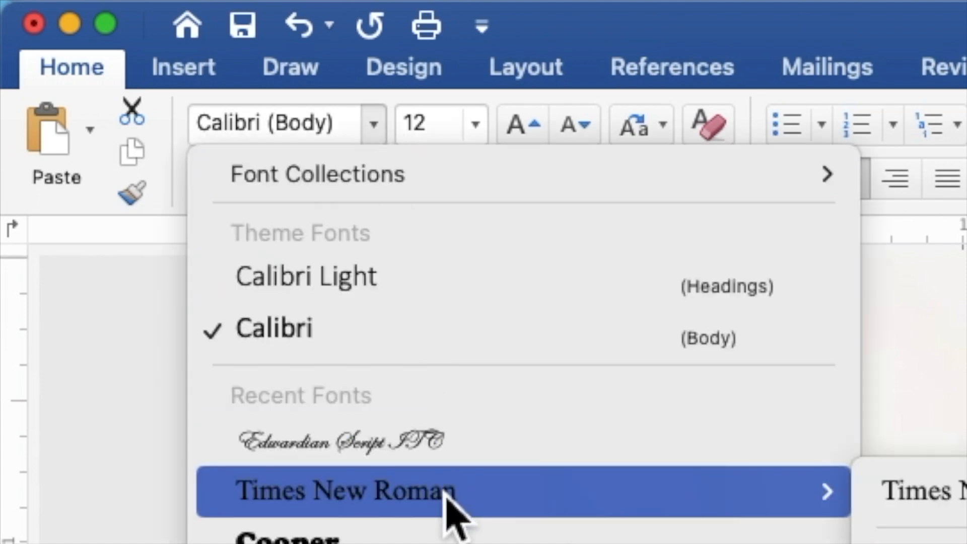
{"action": "left_click", "coordinate": [446, 494]}
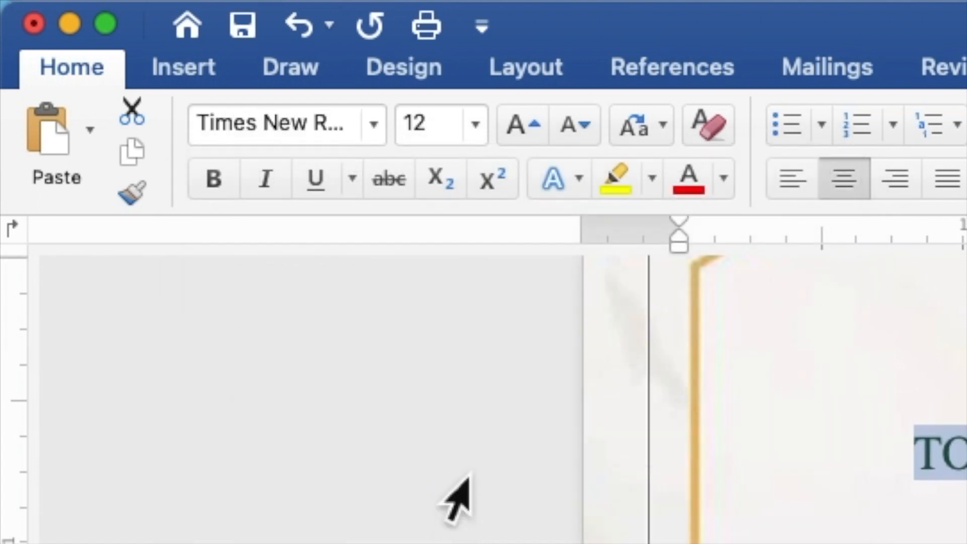
- Replace the font size 12 with 9 for all the invitation text
{"action": "left_click", "coordinate": [446, 132]}
{"action": "left_click_drag", "start_coordinate": [446, 134], "coordinate": [409, 144]}
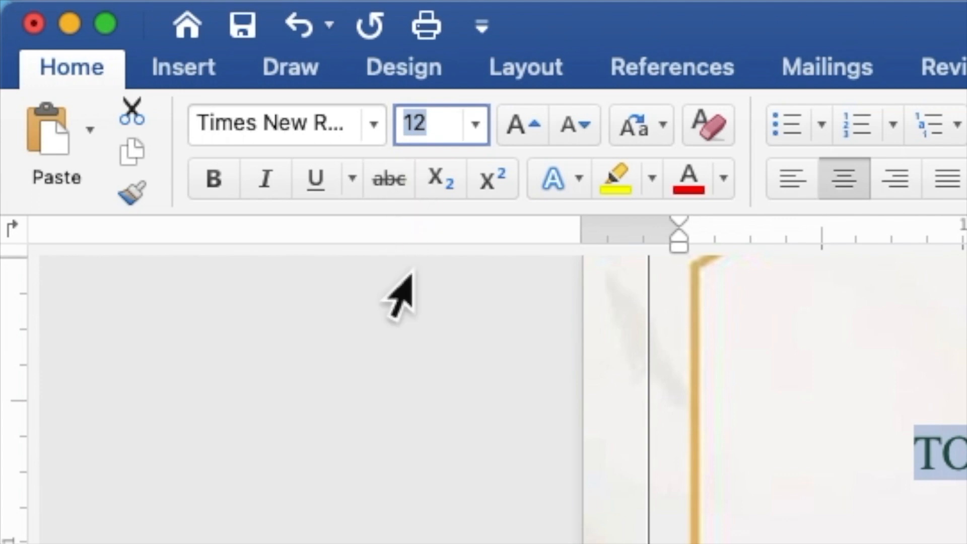
{"action": "type", "text": "9"}
{"action": "key", "text": "Return"}
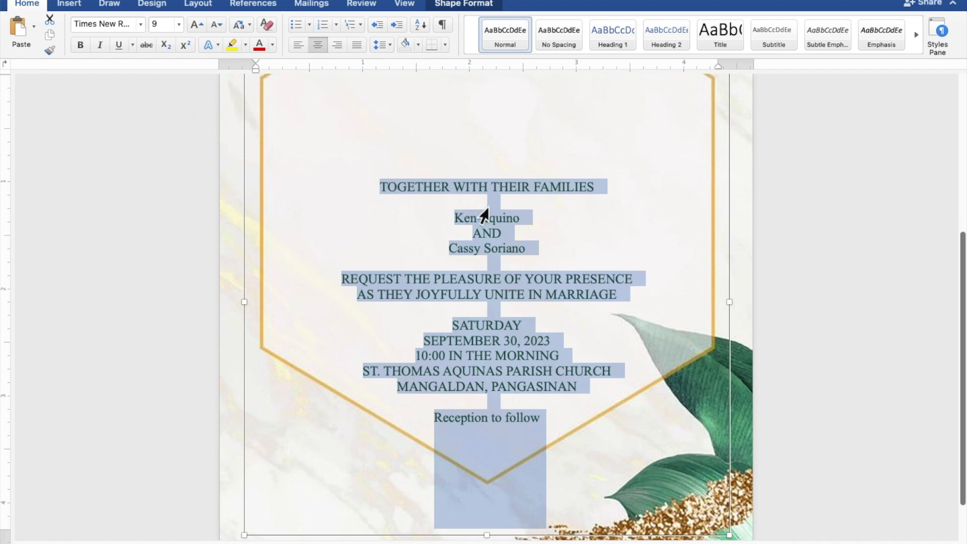
- Set both of the couple's names and the 'Reception to follow' line in Edwardian Script ITC
{"action": "left_click", "coordinate": [532, 215]}
{"action": "left_click_drag", "start_coordinate": [533, 222], "coordinate": [467, 225]}
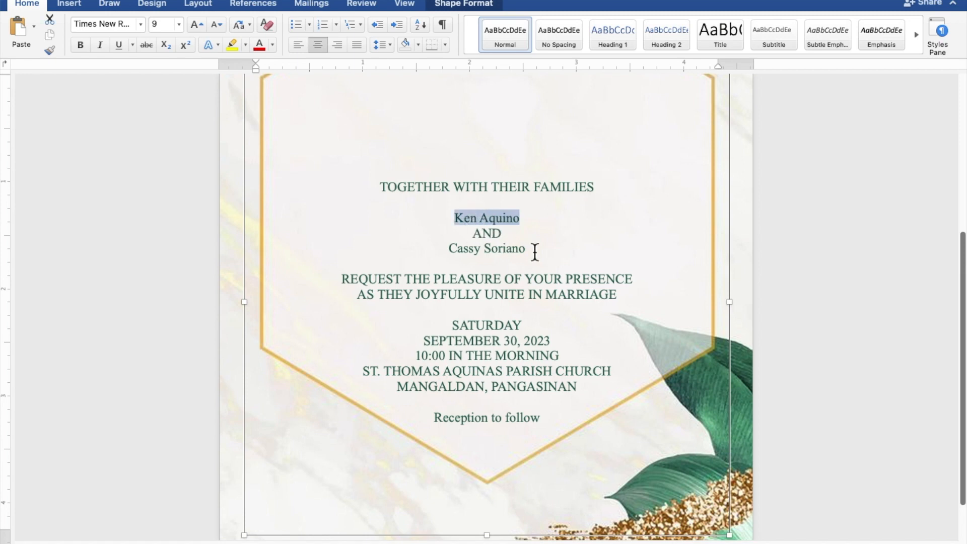
{"action": "left_click_drag", "start_coordinate": [535, 252], "coordinate": [469, 257]}
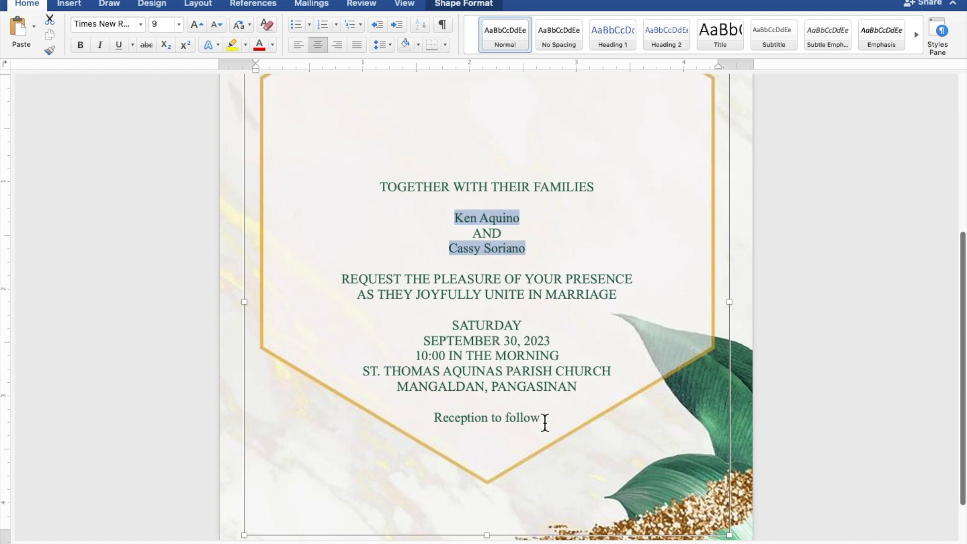
{"action": "left_click_drag", "start_coordinate": [545, 422], "coordinate": [466, 425]}
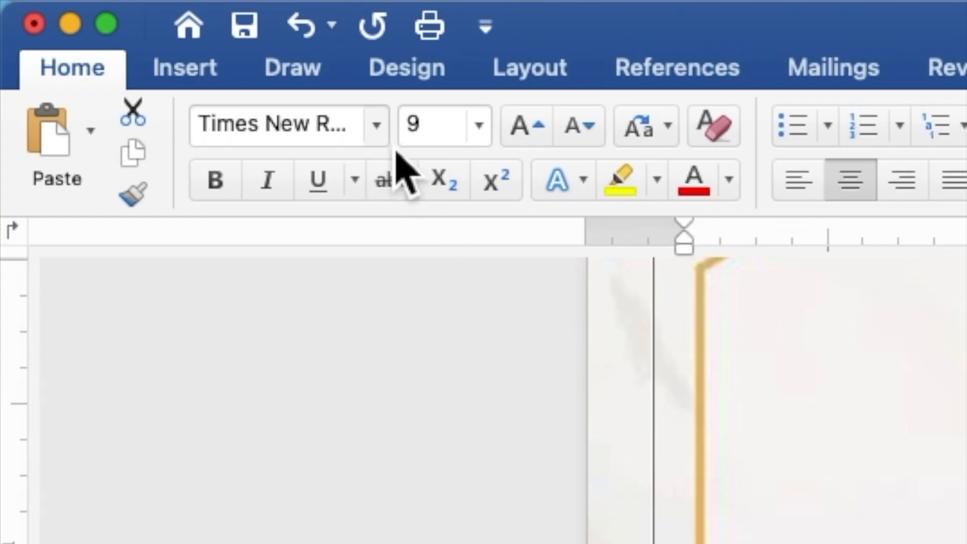
{"action": "left_click", "coordinate": [378, 127]}
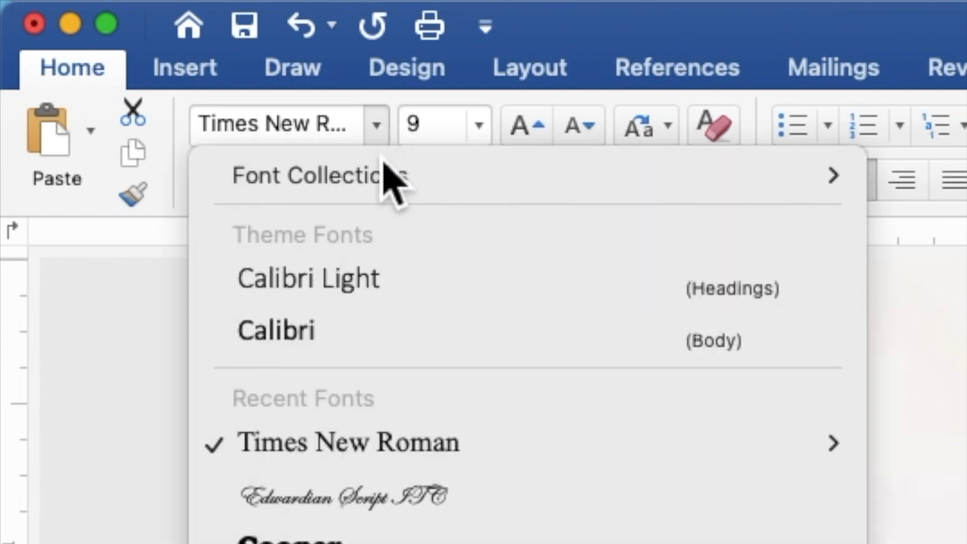
{"action": "left_click", "coordinate": [398, 504]}
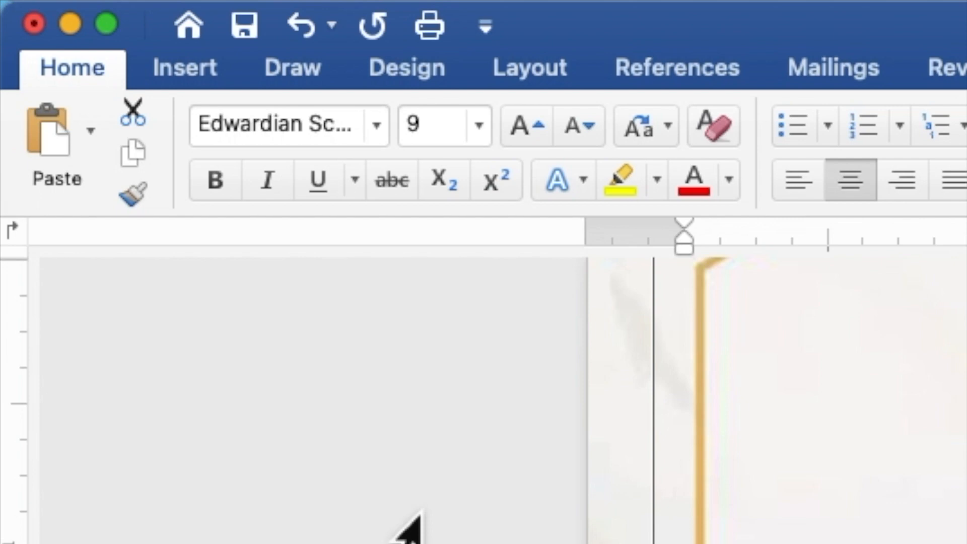
- Set those three selected lines to font size 20
{"action": "left_click", "coordinate": [456, 130]}
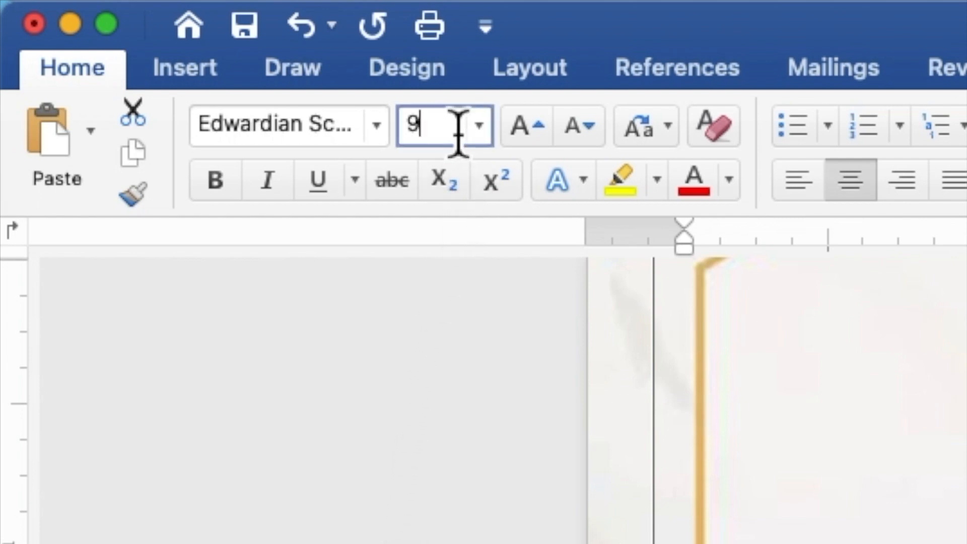
{"action": "double_click", "coordinate": [407, 132]}
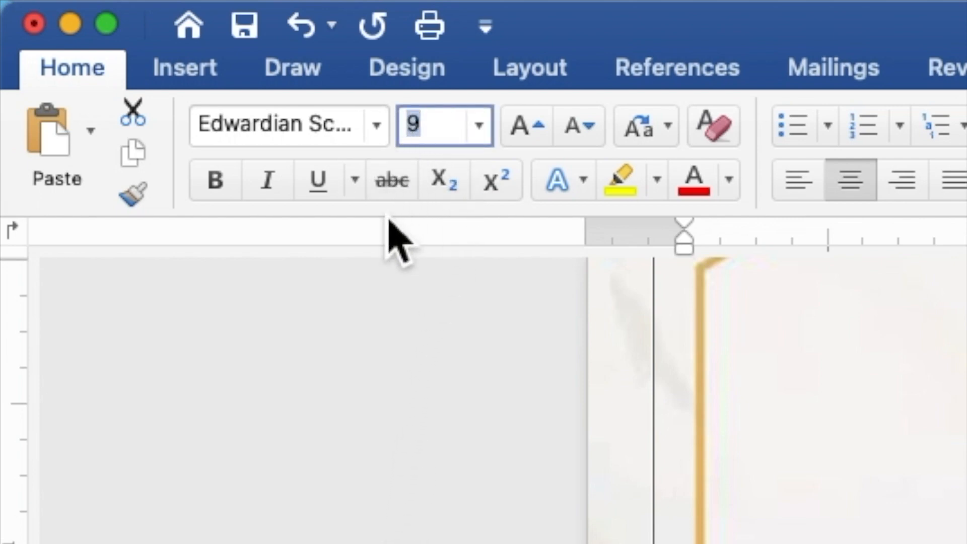
{"action": "type", "text": "2"}
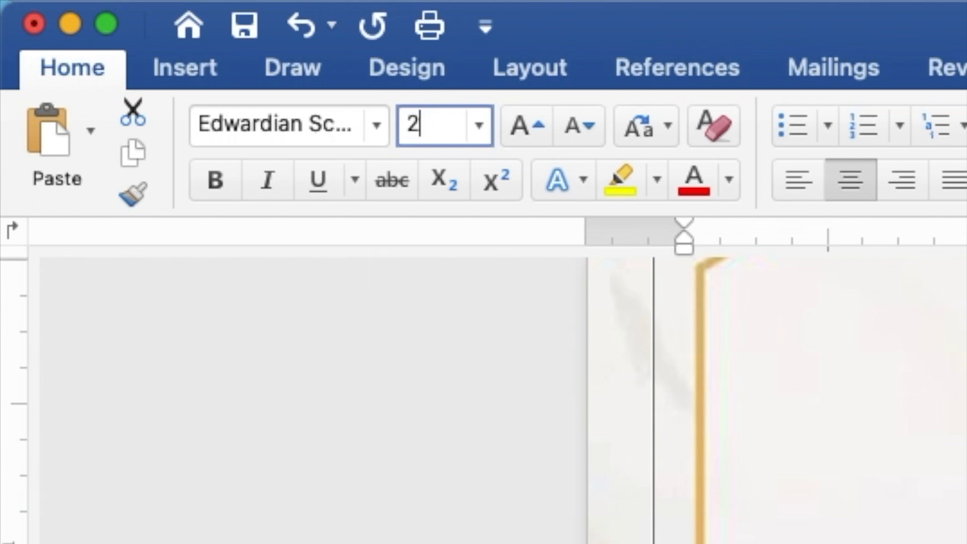
{"action": "type", "text": "0"}
{"action": "key", "text": "Return"}
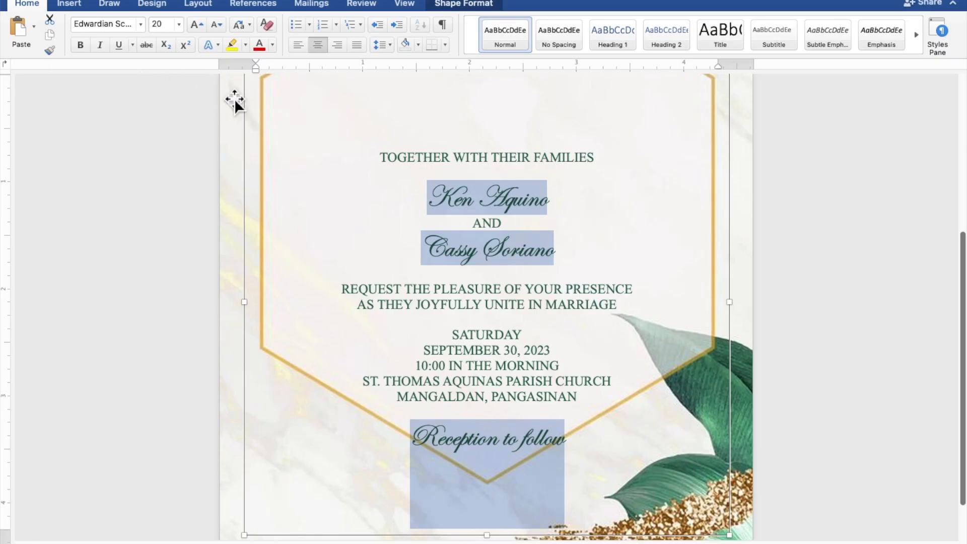
- Enlarge both of the couple's names from size 20 to 40
{"action": "left_click_drag", "start_coordinate": [552, 203], "coordinate": [450, 208]}
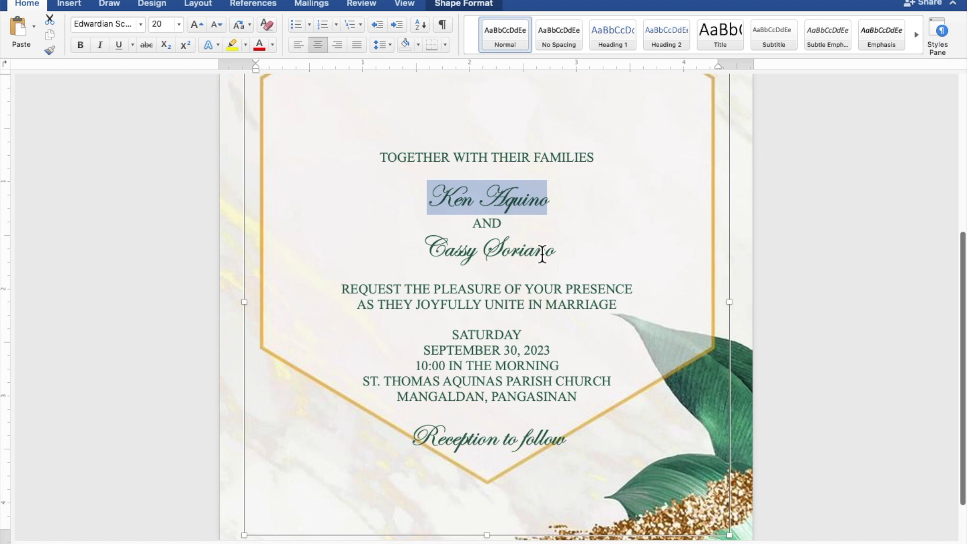
{"action": "left_click_drag", "start_coordinate": [564, 258], "coordinate": [456, 252]}
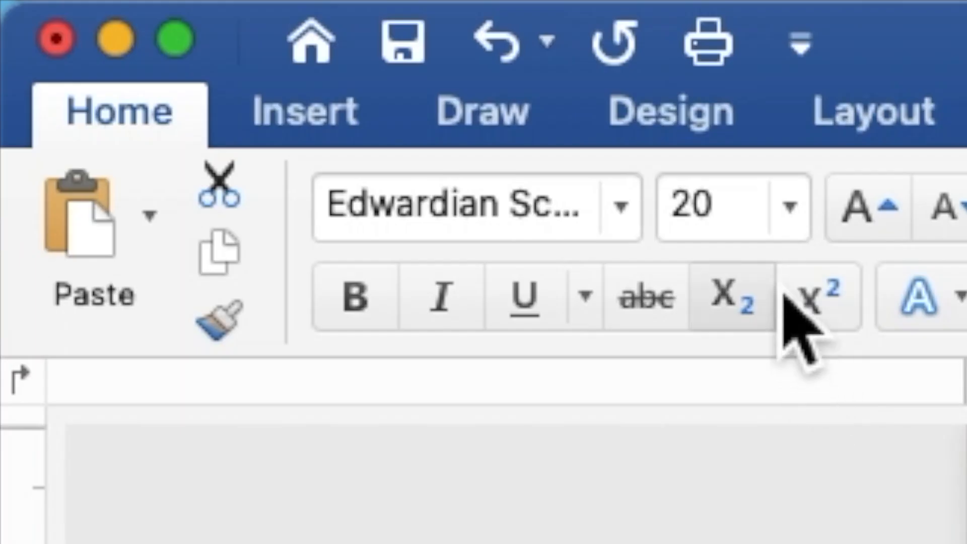
{"action": "left_click", "coordinate": [170, 27]}
{"action": "left_click_drag", "start_coordinate": [750, 222], "coordinate": [680, 237]}
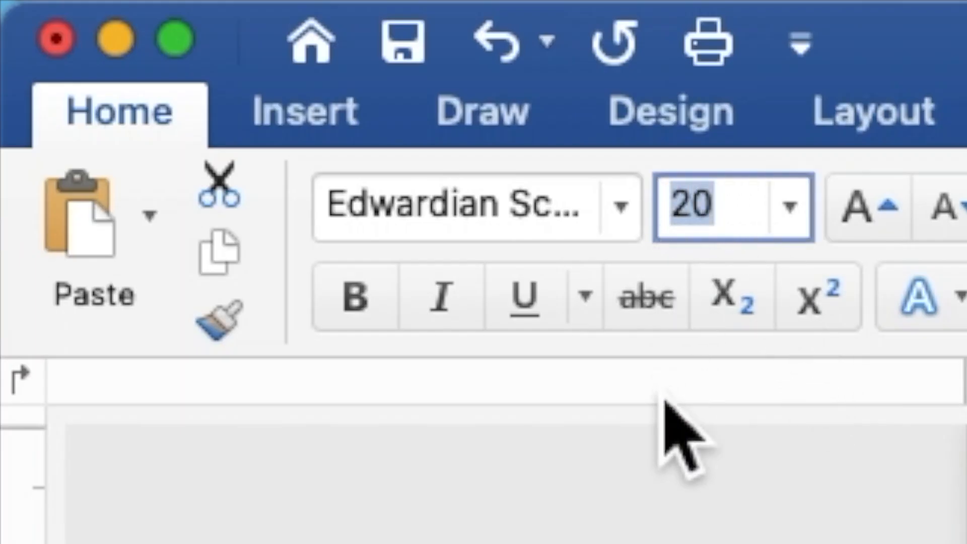
{"action": "type", "text": "40"}
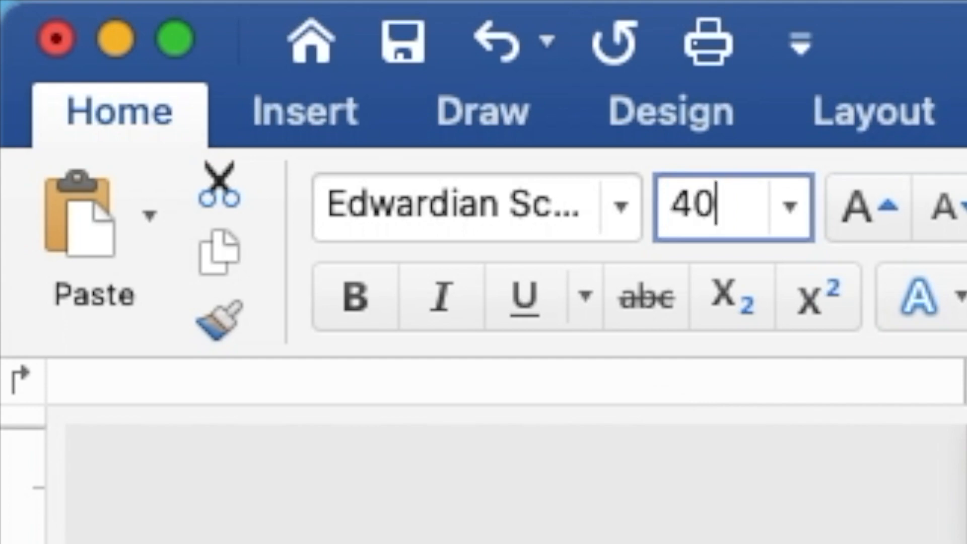
{"action": "key", "text": "Return"}
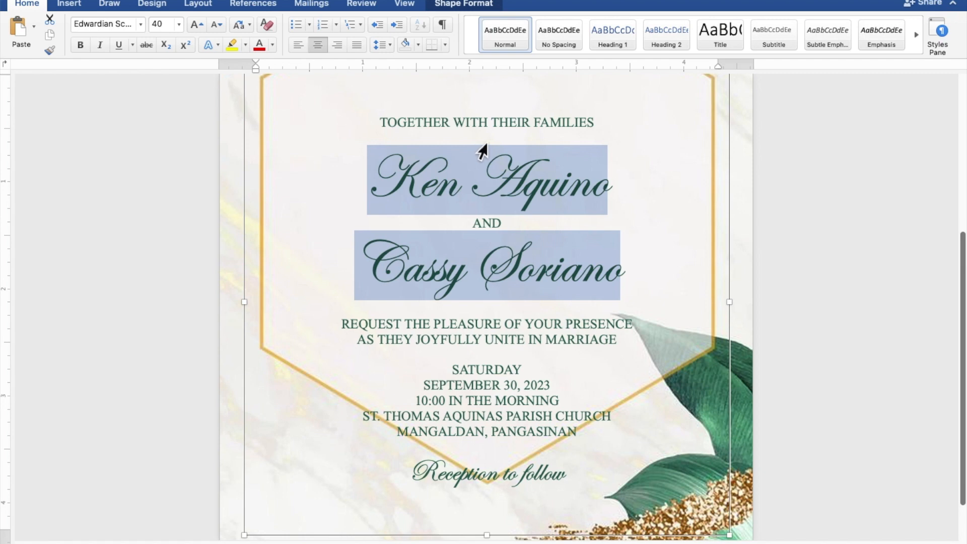
{"action": "left_click", "coordinate": [506, 137]}
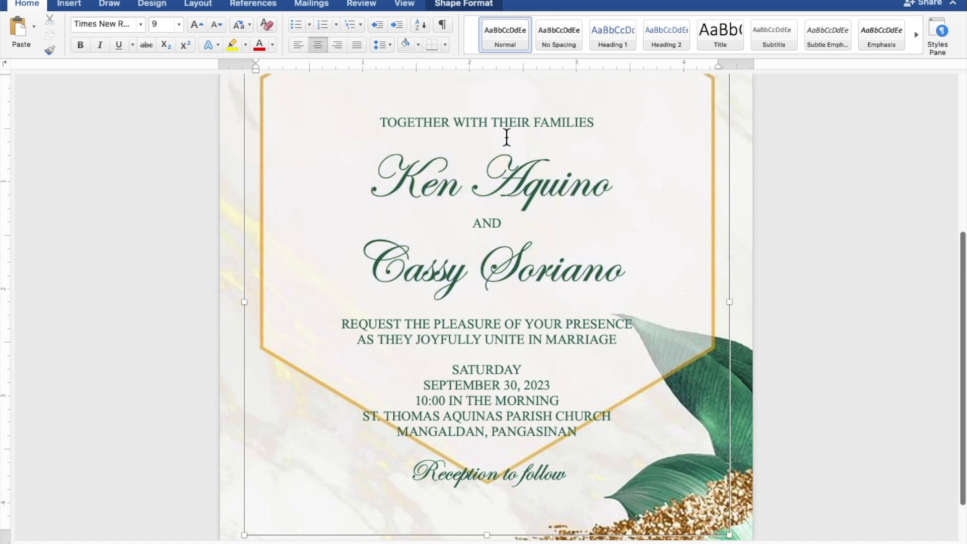
- Insert blank lines after TOGETHER WITH THEIR FAMILIES, after the second name, and before SATURDAY
{"action": "key", "text": "Return"}
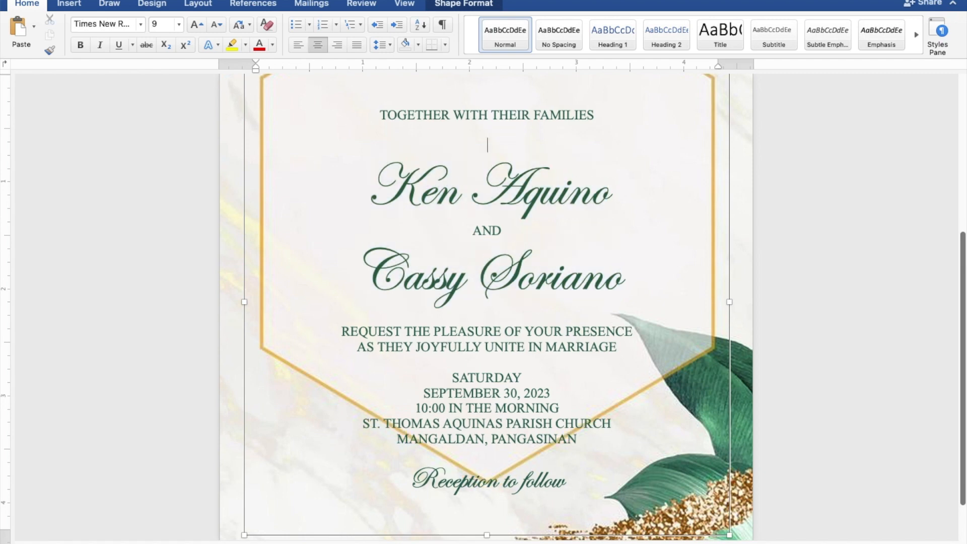
{"action": "left_click", "coordinate": [487, 315]}
{"action": "key", "text": "Return"}
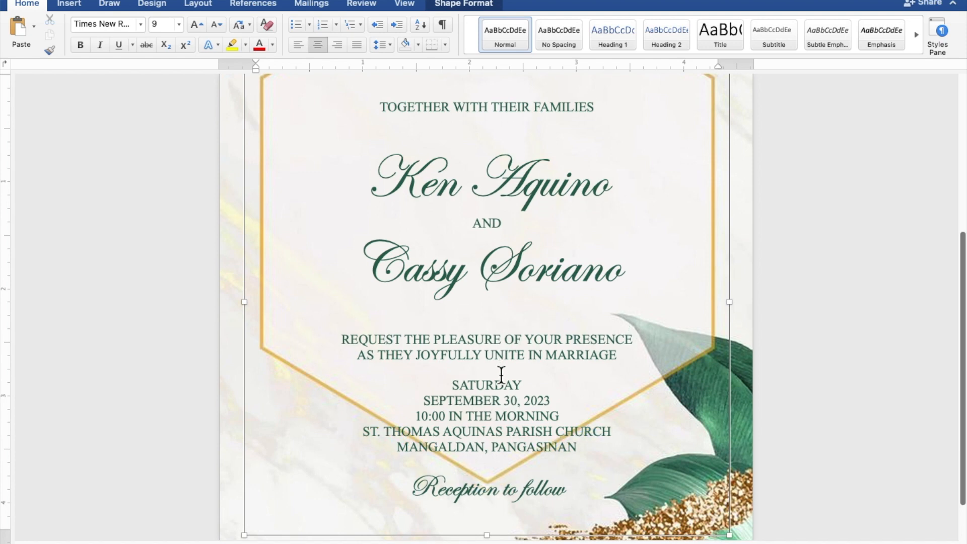
{"action": "key", "text": "Return"}
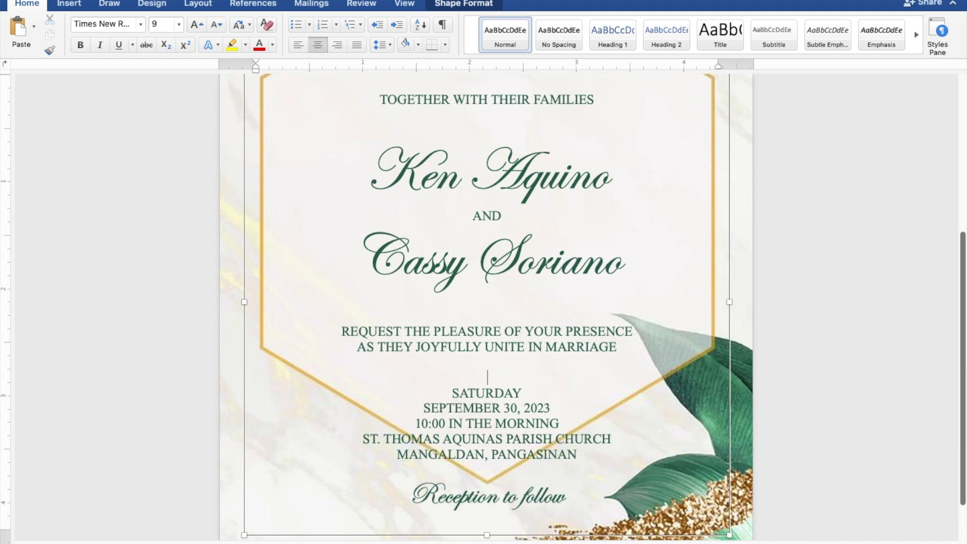
{"action": "scroll", "coordinate": [491, 375], "scroll_direction": "down", "scroll_amount": 5}
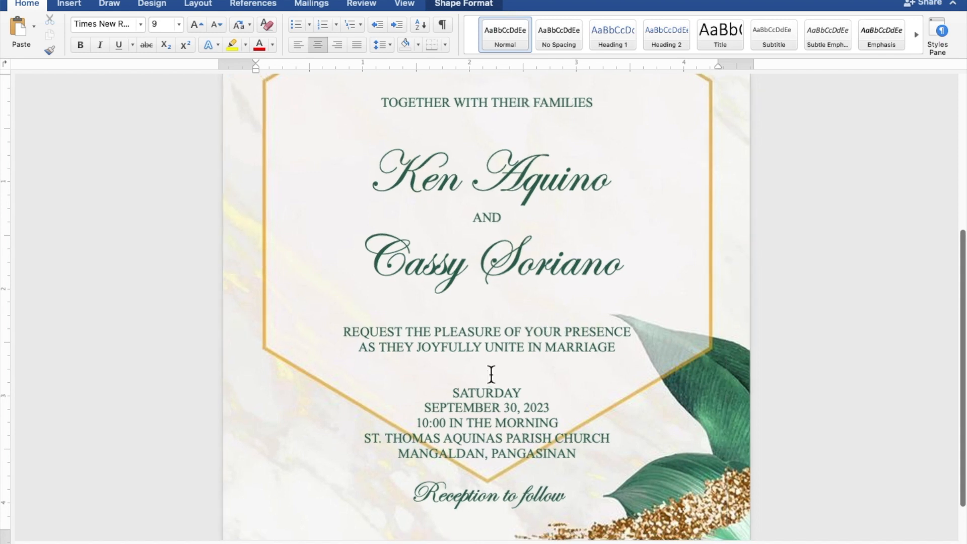
{"action": "scroll", "coordinate": [491, 374], "scroll_direction": "down", "scroll_amount": 4}
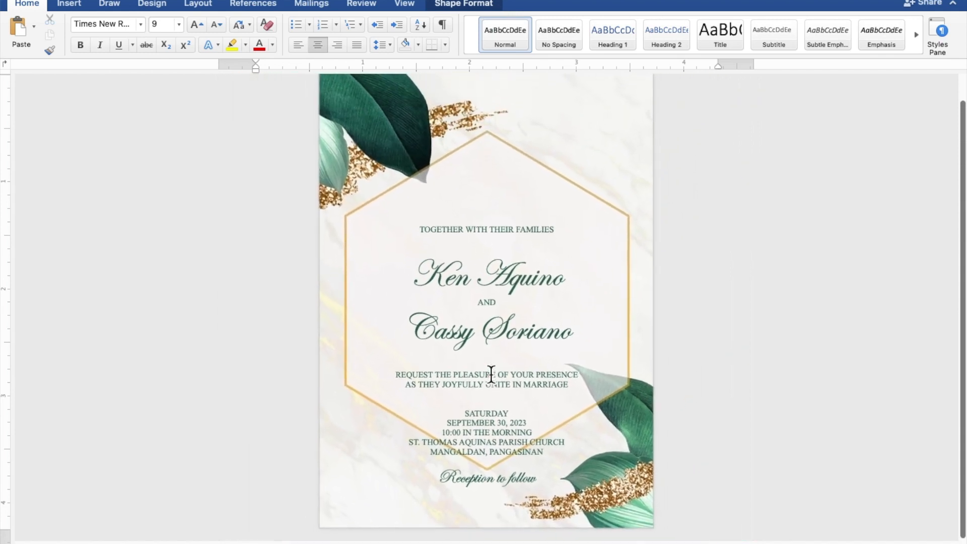
- Move the invitation text box up, then nudge it slightly down to centre it in the hexagon
{"action": "left_click", "coordinate": [491, 374]}
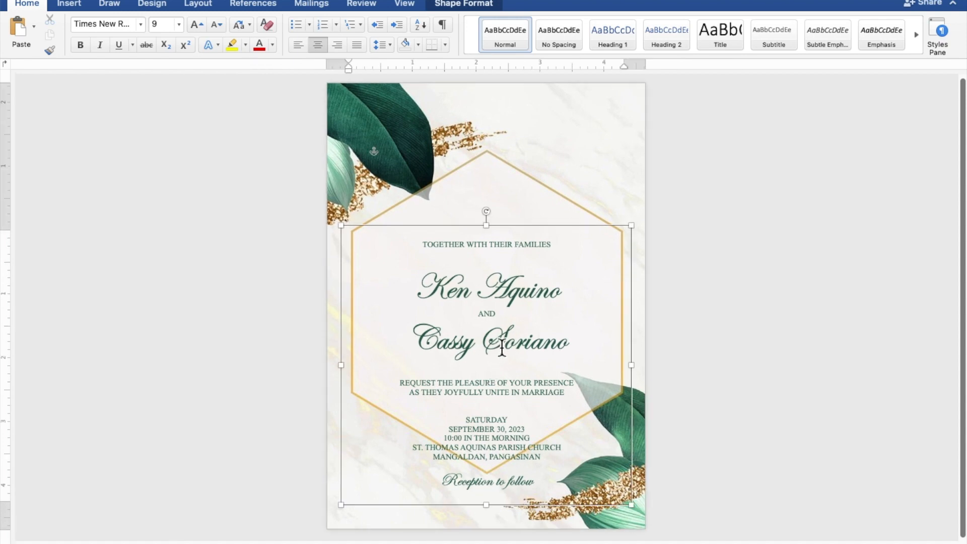
{"action": "left_click_drag", "start_coordinate": [534, 231], "coordinate": [534, 179]}
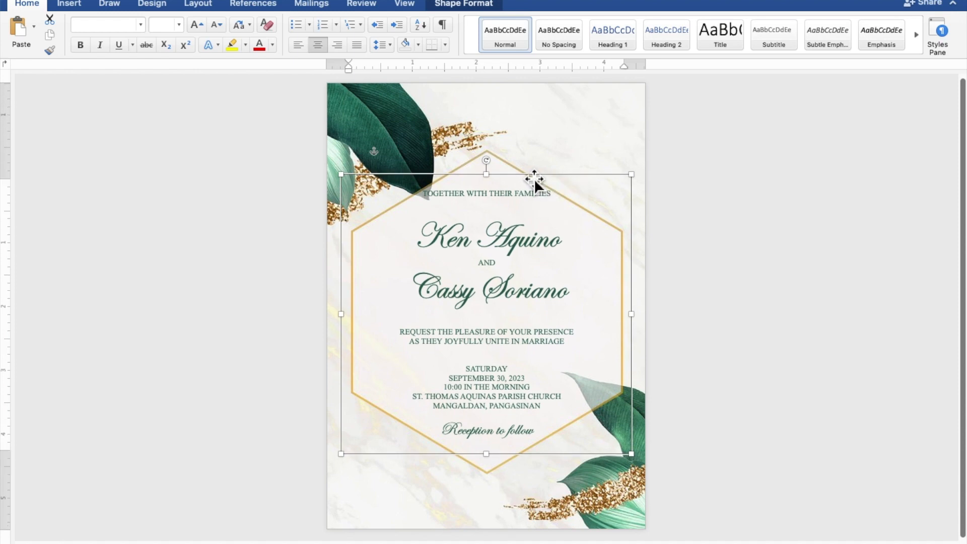
{"action": "key", "text": "Down"}
{"action": "key", "text": "Down"}
{"action": "key", "text": "Down"}
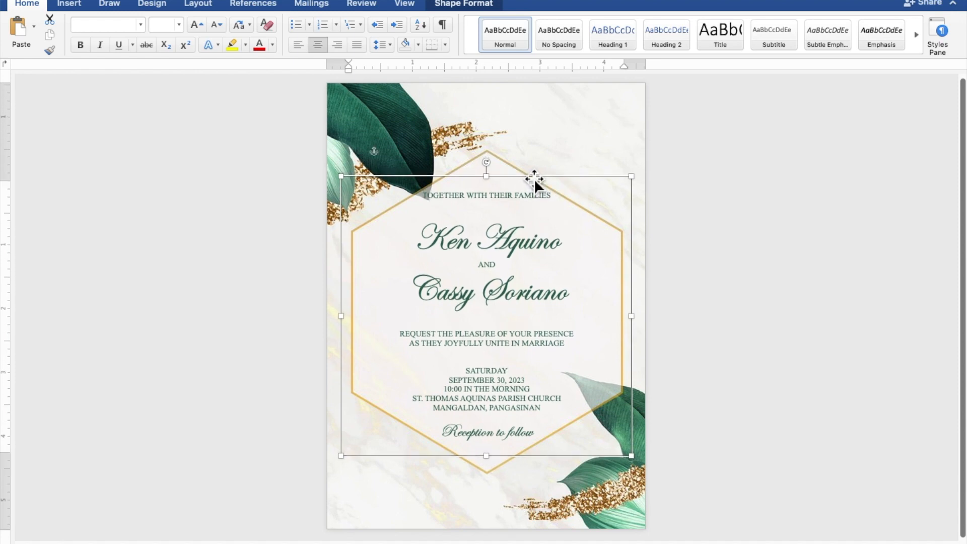
{"action": "key", "text": "Down"}
{"action": "key", "text": "Down"}
{"action": "key", "text": "Down"}
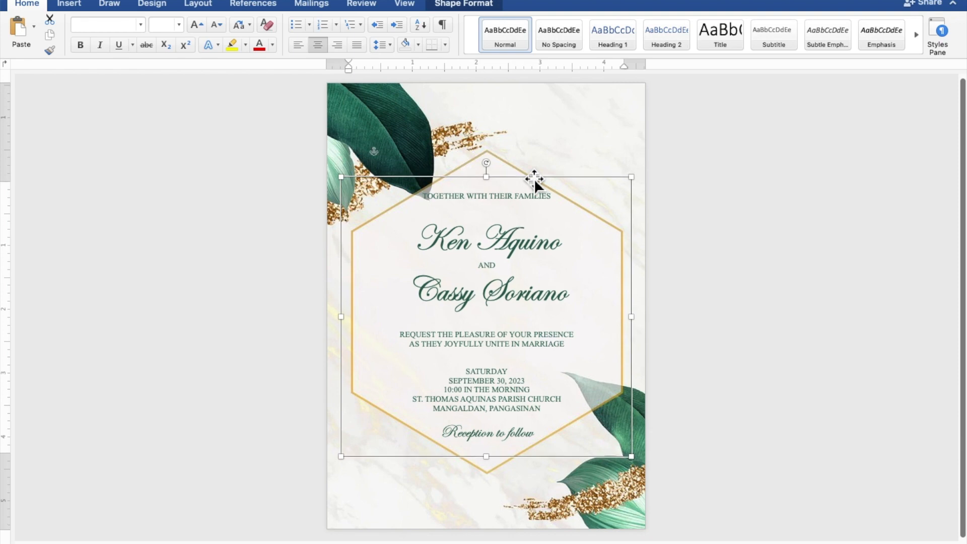
{"action": "key", "text": "Down"}
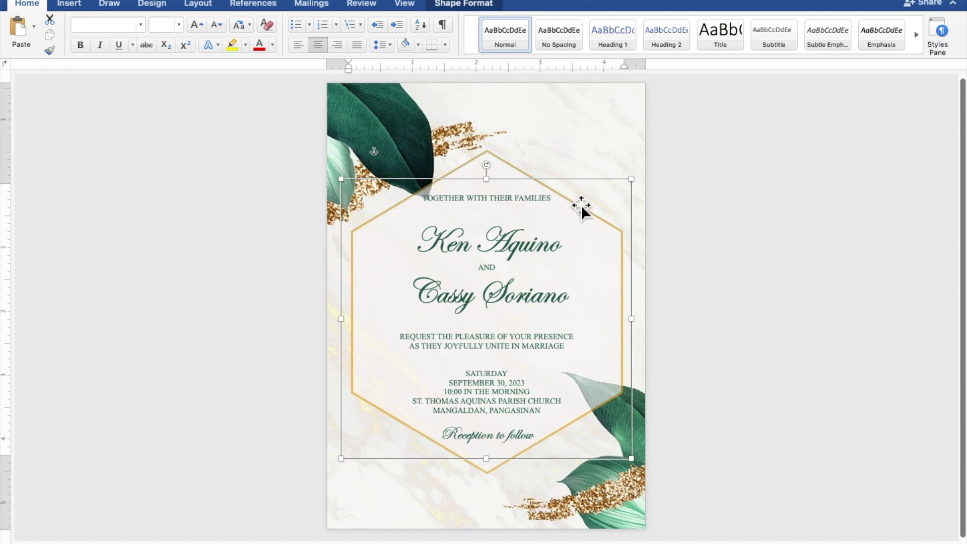
{"action": "left_click", "coordinate": [827, 267]}
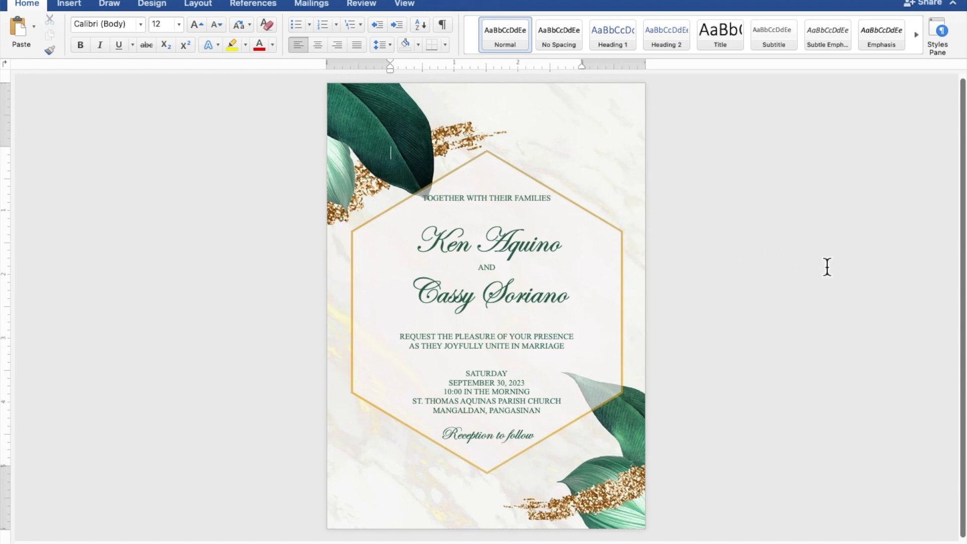